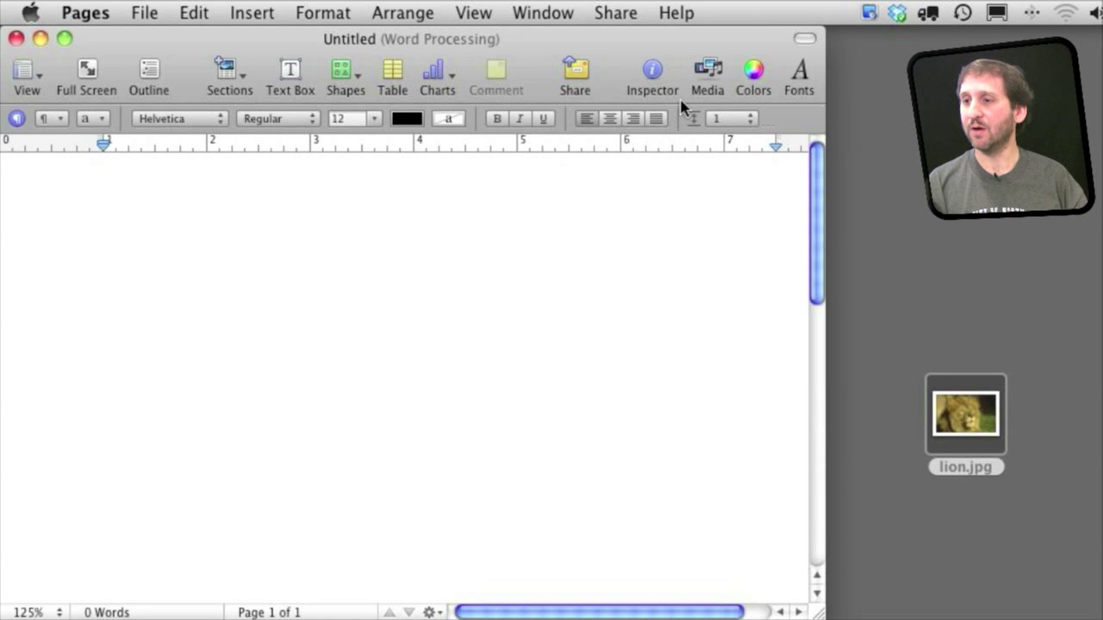
Check and close the Media browser, then drag lion.jpg from the desktop onto the page
left_click(708, 71)
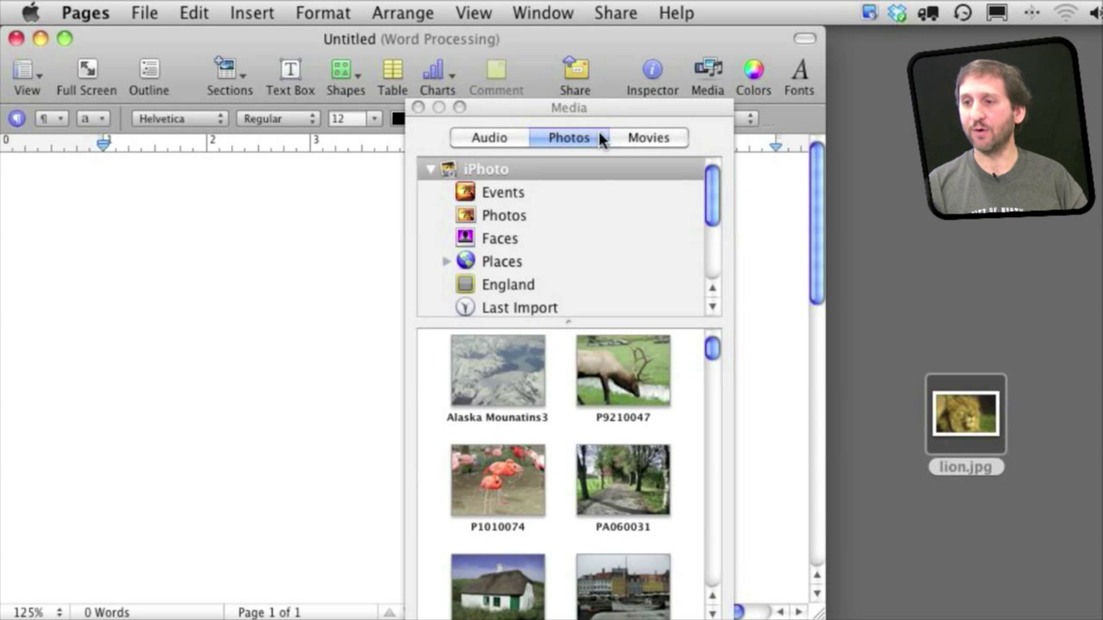
left_click(418, 109)
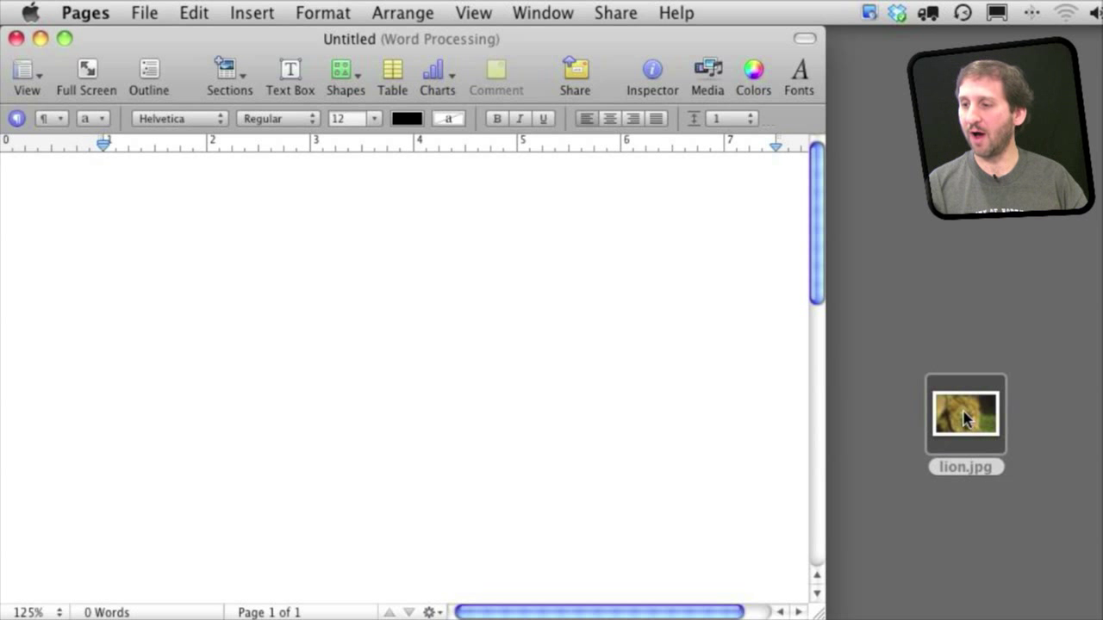
left_click_drag(967, 420, 253, 322)
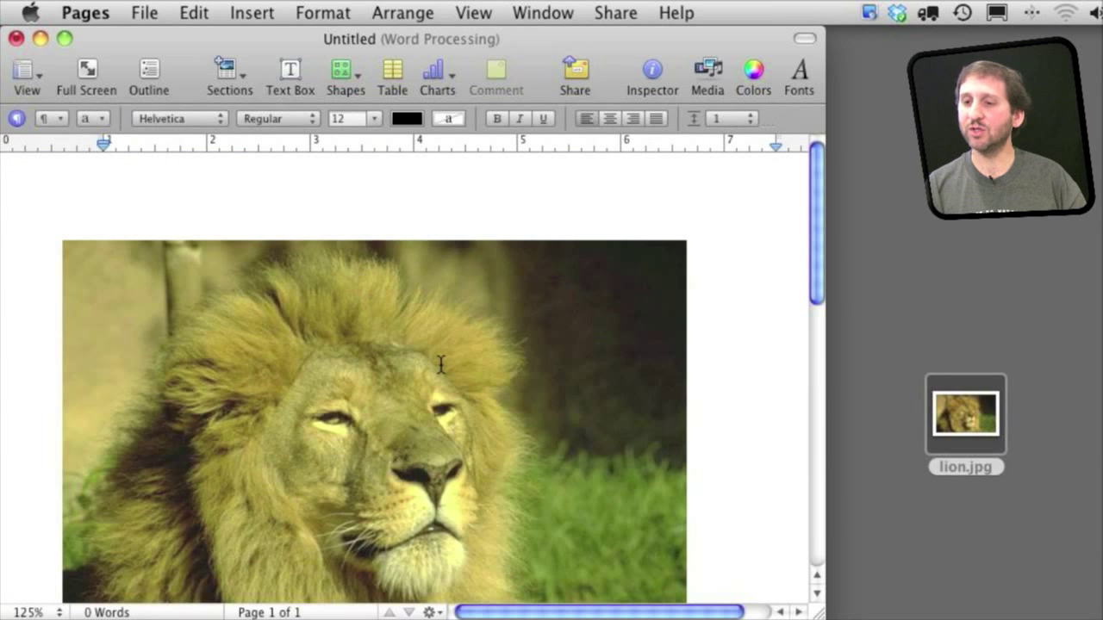
Resize the lion photo to about 4.8 by 3.1 inches, positioned near the page's top-left
left_click(442, 364)
left_click_drag(382, 419, 398, 390)
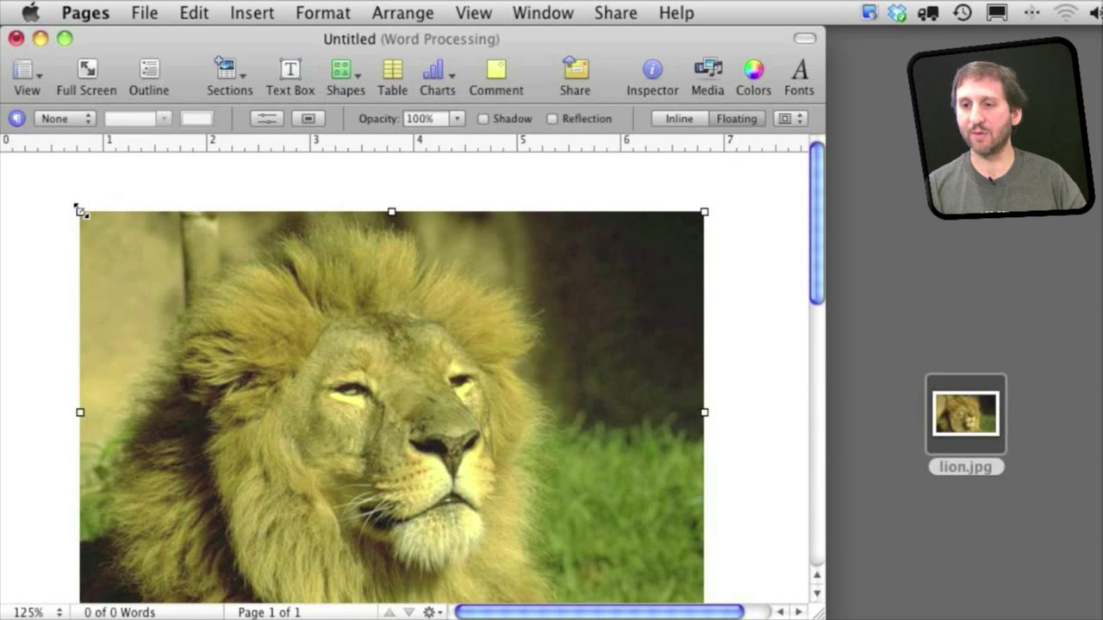
left_click_drag(81, 211, 382, 385)
left_click_drag(513, 455, 360, 320)
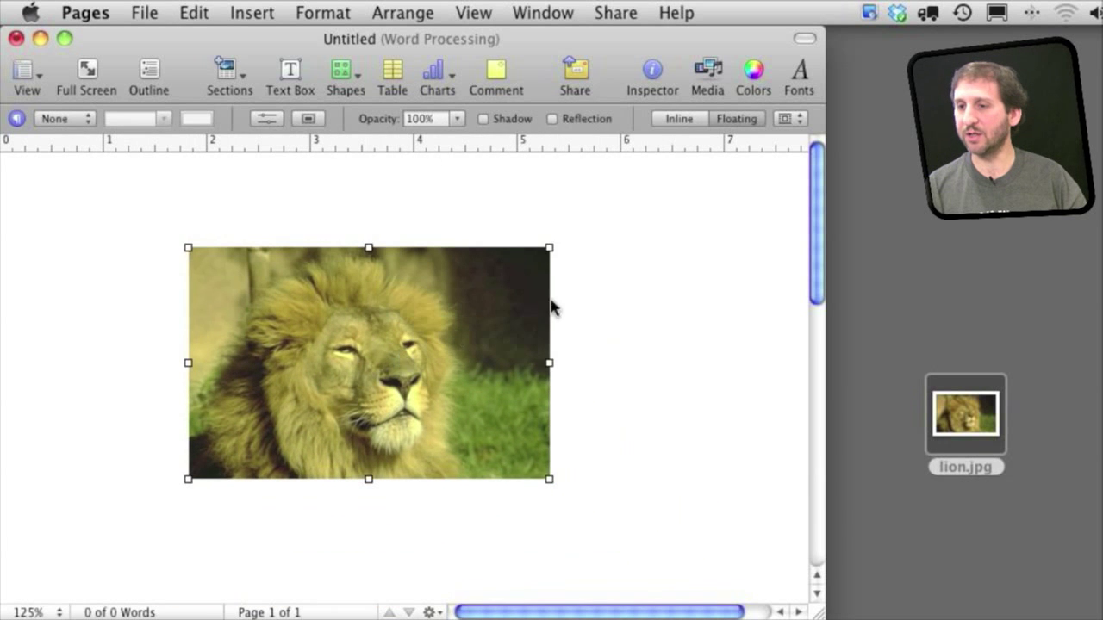
left_click_drag(546, 363, 595, 363)
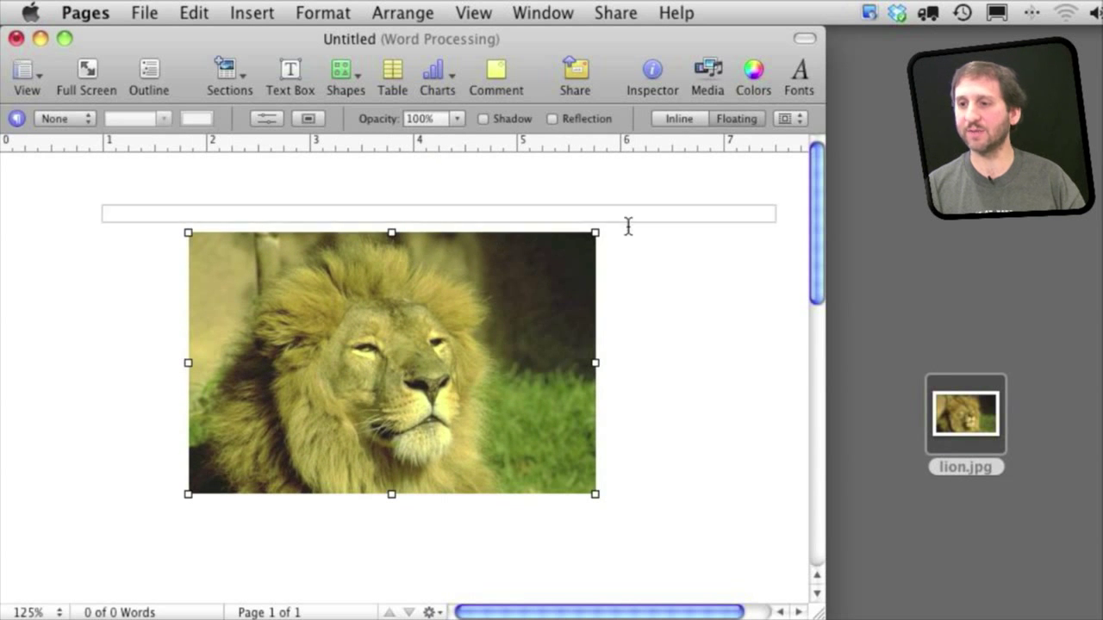
left_click_drag(594, 233, 603, 270)
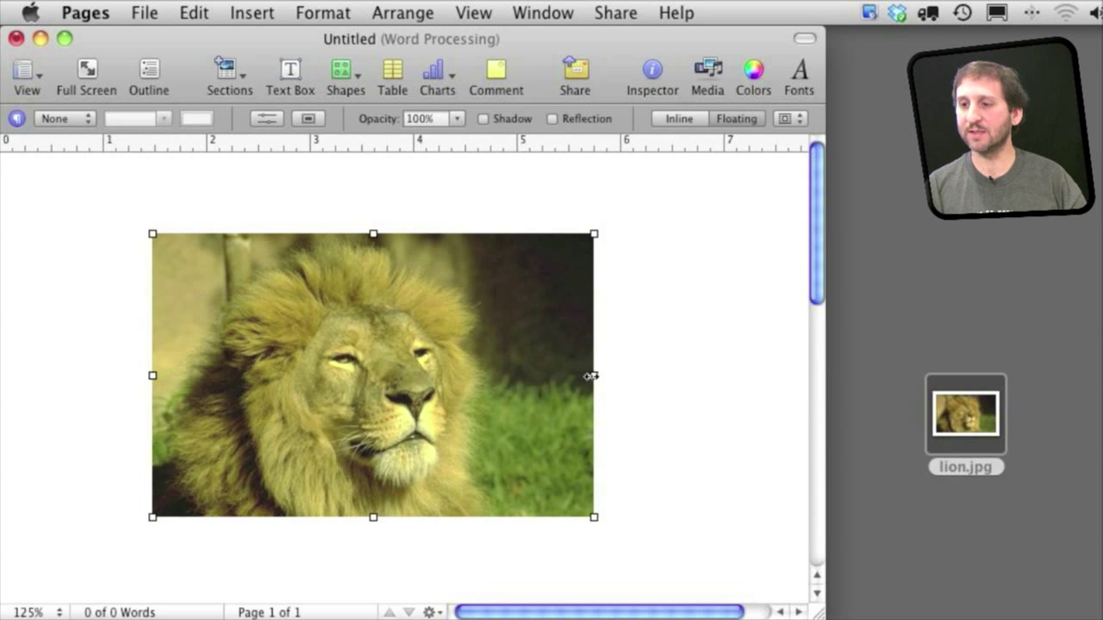
left_click_drag(592, 375, 512, 315)
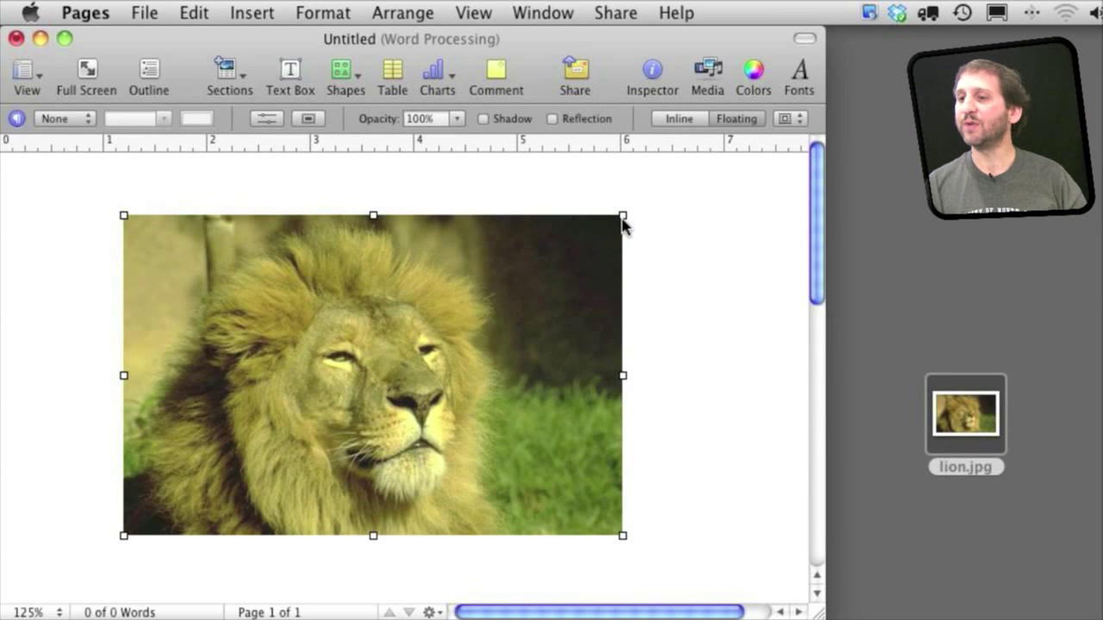
left_click_drag(623, 226, 624, 215)
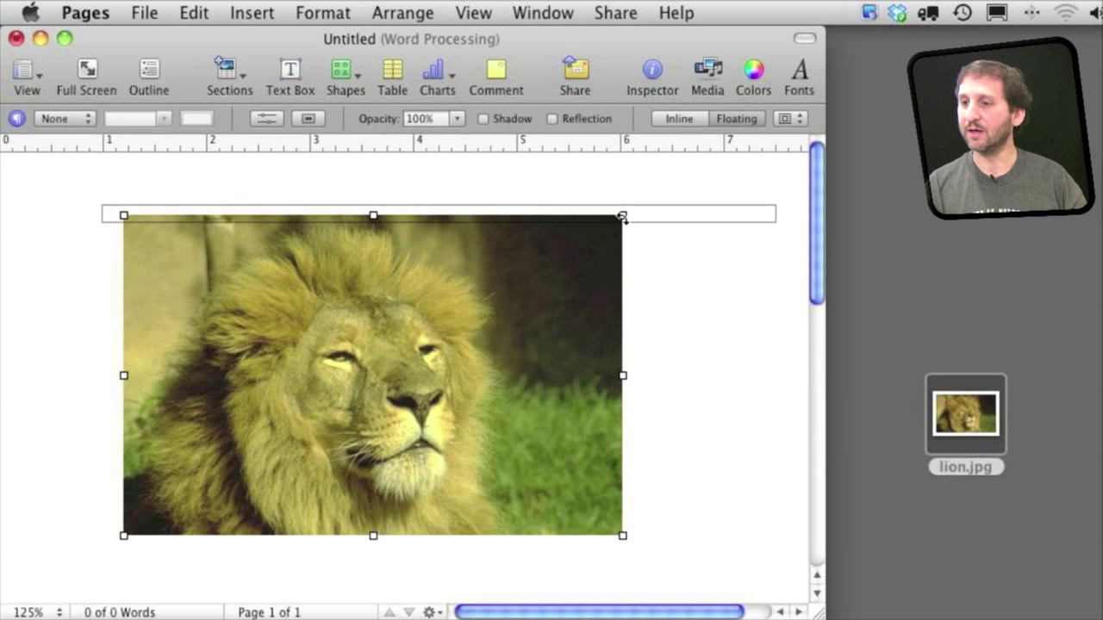
left_click_drag(622, 216, 636, 305)
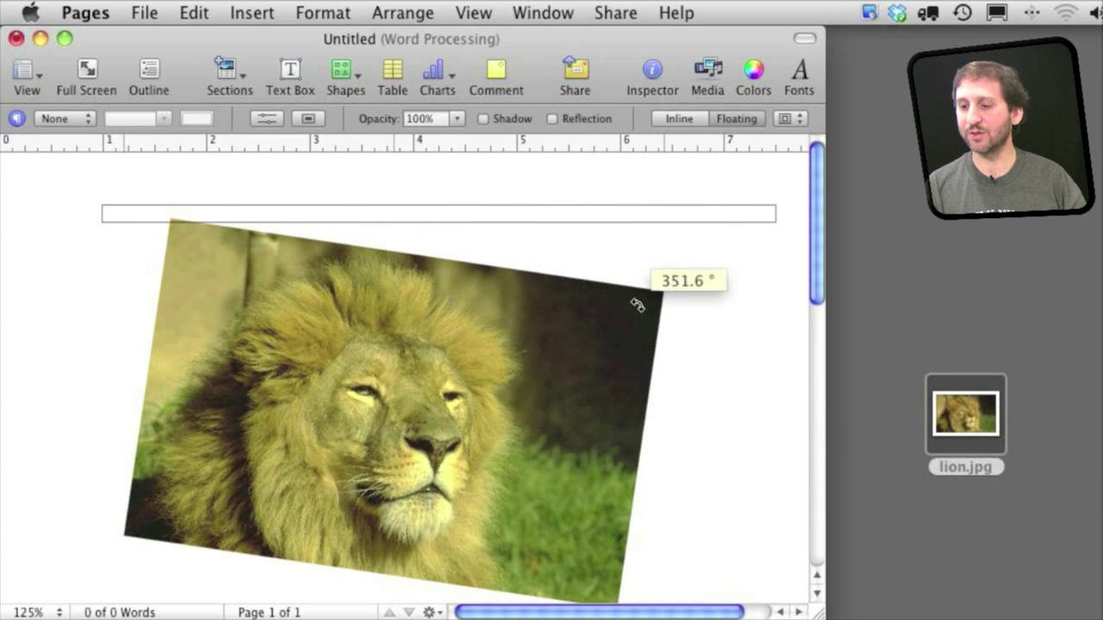
key("super+z")
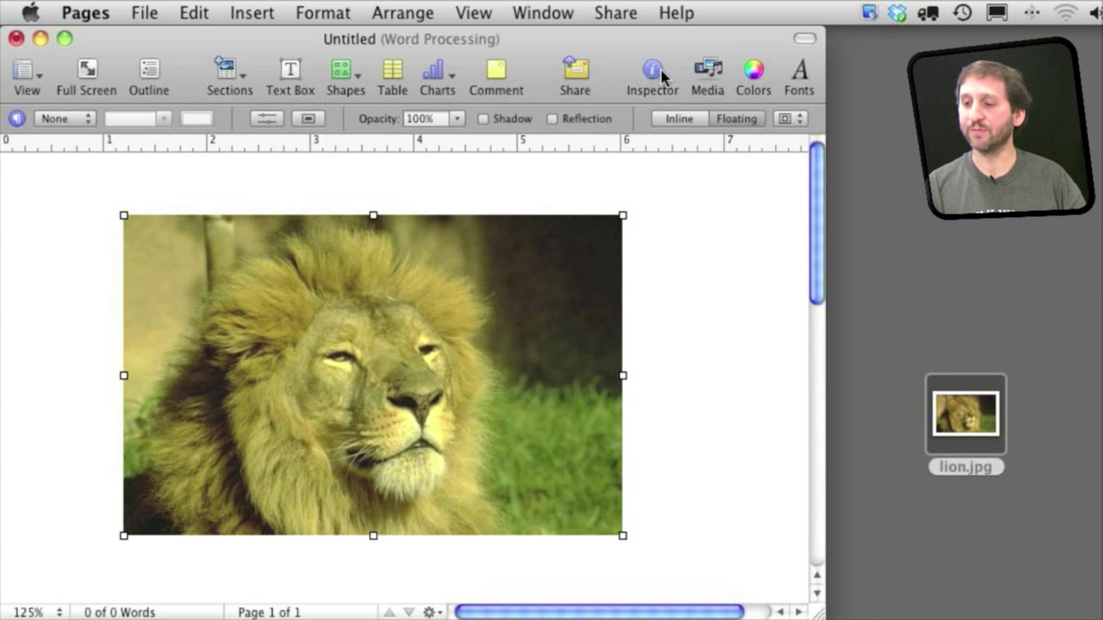
left_click(653, 73)
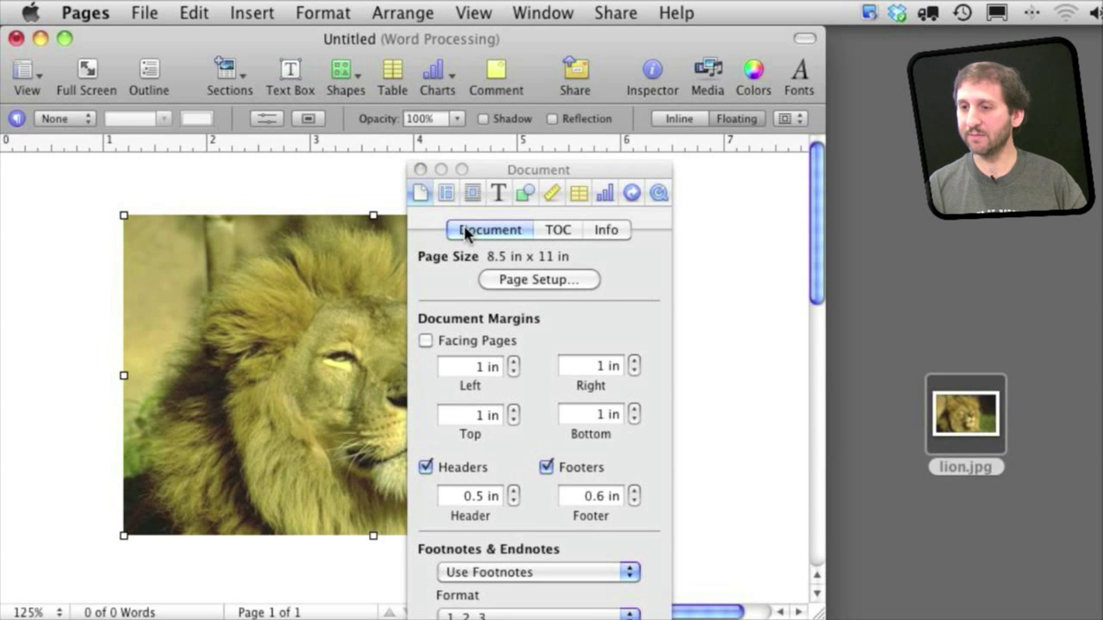
Open the Metrics inspector and set the lion photo's width to 4 in
left_click(556, 194)
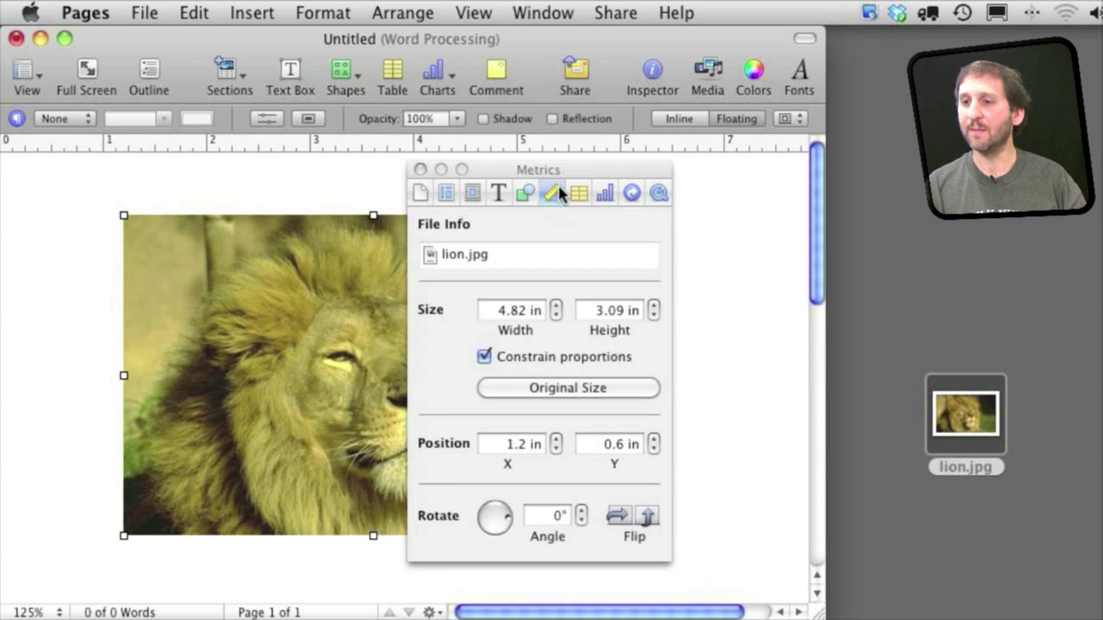
left_click_drag(555, 175, 637, 155)
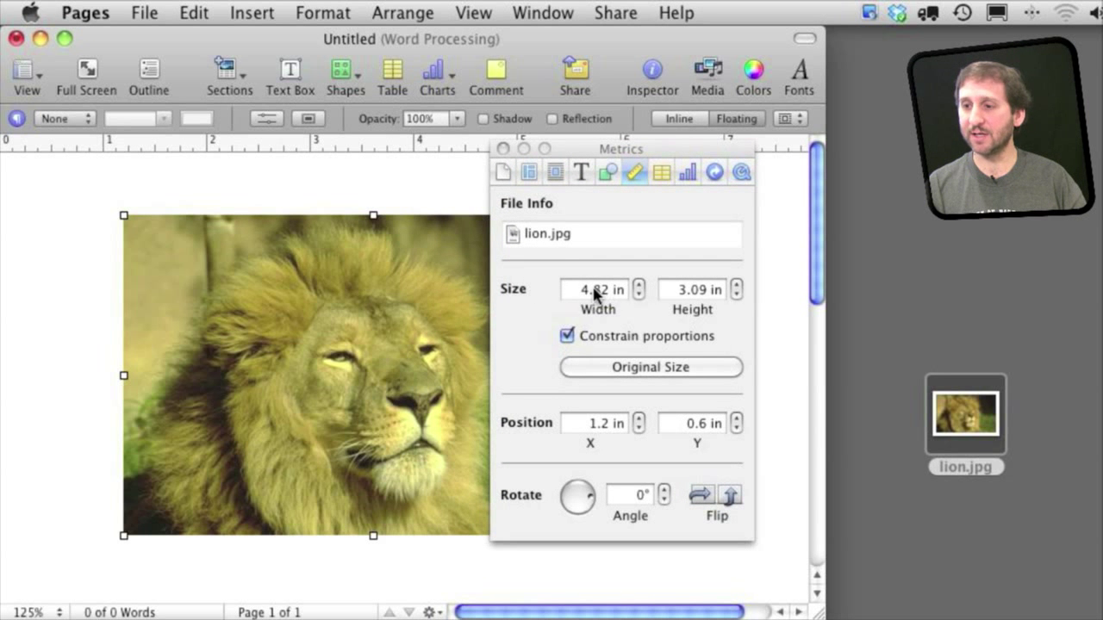
left_click(594, 291)
type("4")
key("Return")
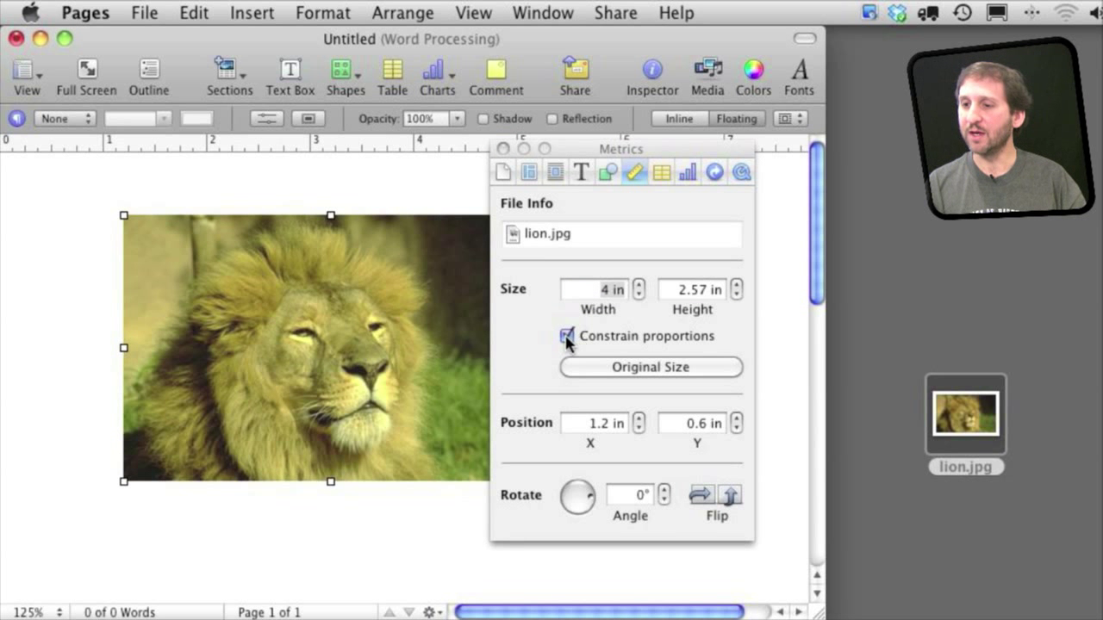
Test Constrain proportions and Original Size, then restore the 4 in width at top-left
left_click(567, 336)
left_click_drag(124, 216, 380, 204)
left_click(567, 337)
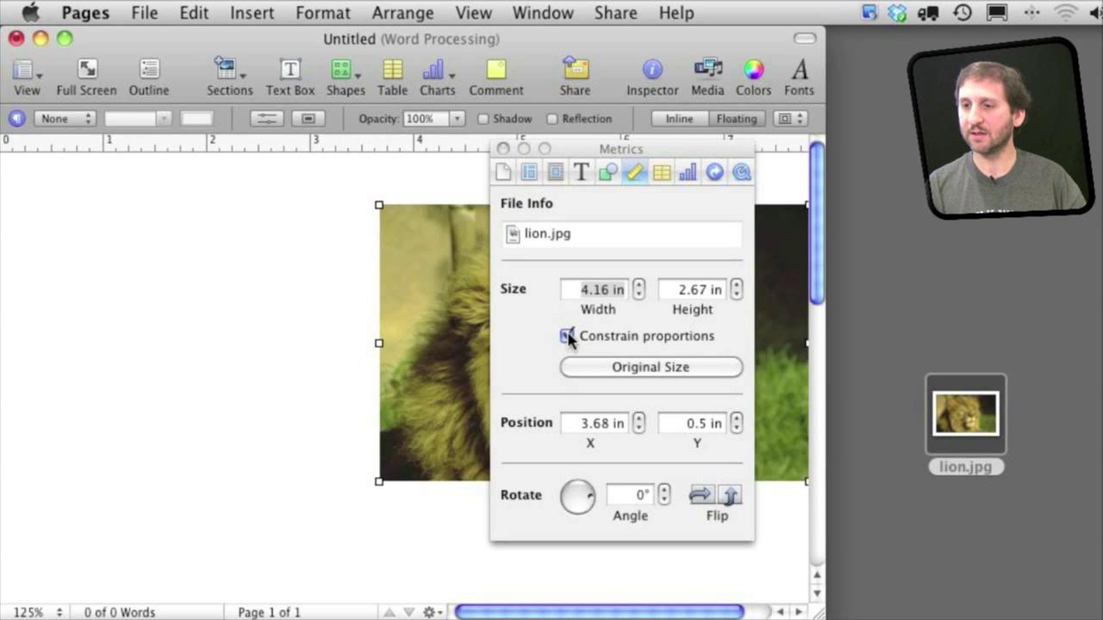
left_click_drag(459, 304, 206, 345)
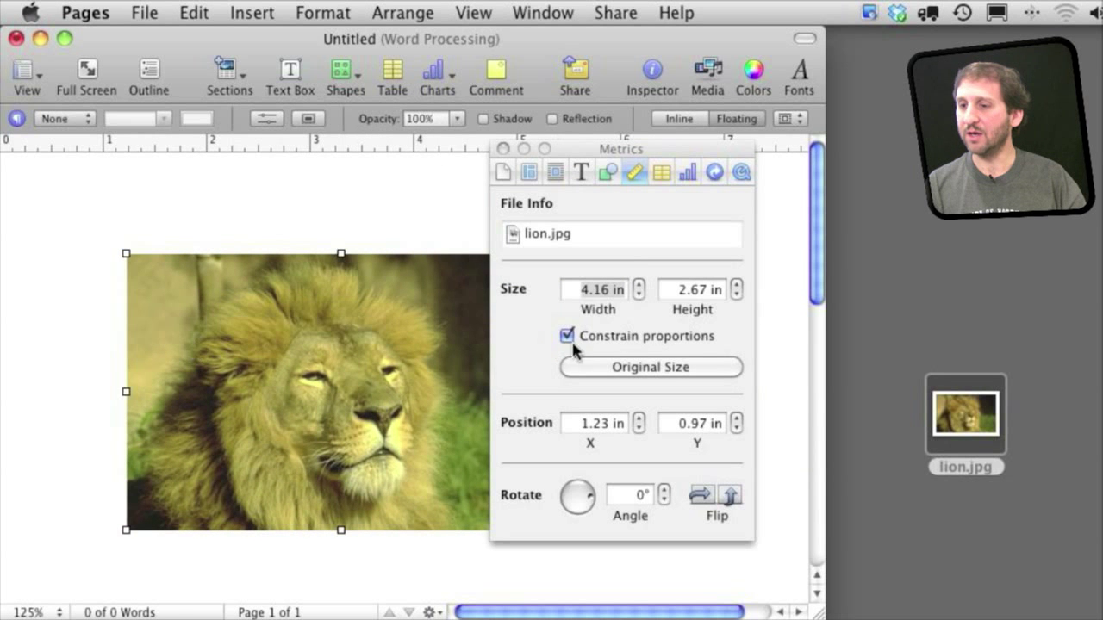
left_click(648, 368)
left_click_drag(330, 382, 233, 320)
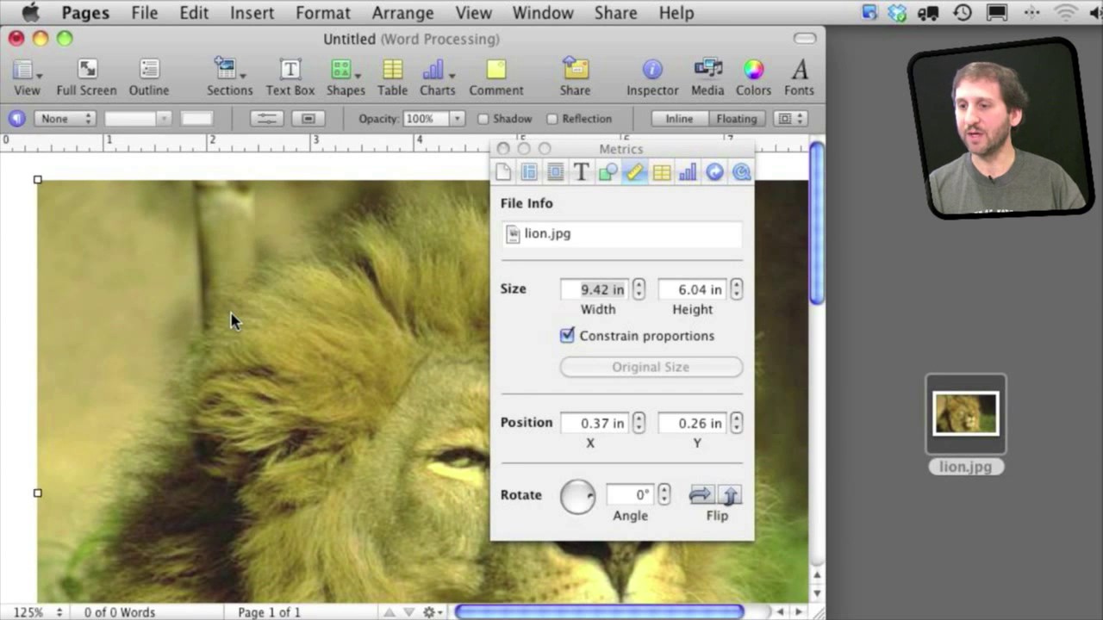
double_click(592, 292)
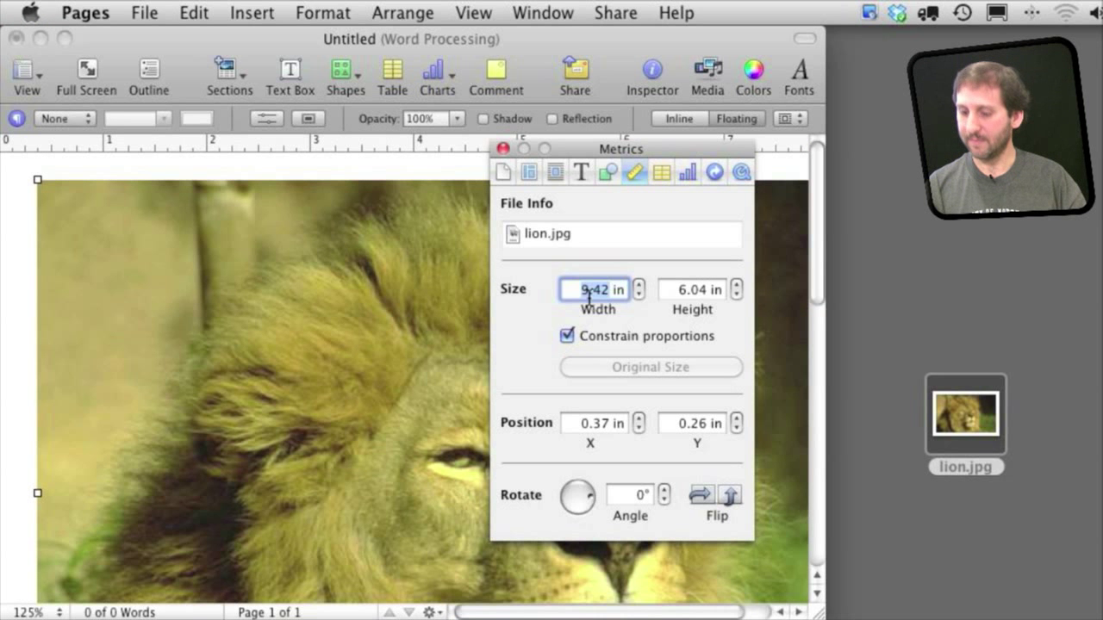
type("4")
key("Return")
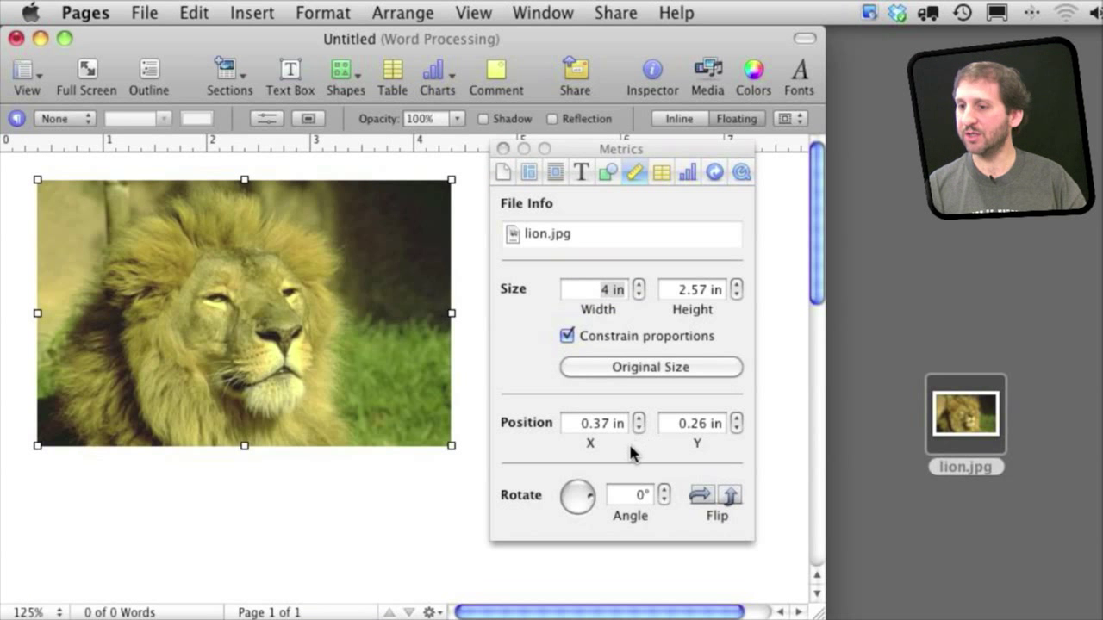
Rotate the photo to 30°, then set the rotation back to 0°
mouse_move(591, 505)
left_mouse_down()
mouse_move(589, 491)
mouse_move(569, 489)
mouse_move(589, 498)
left_mouse_up()
left_click(625, 497)
type("30")
key("Return")
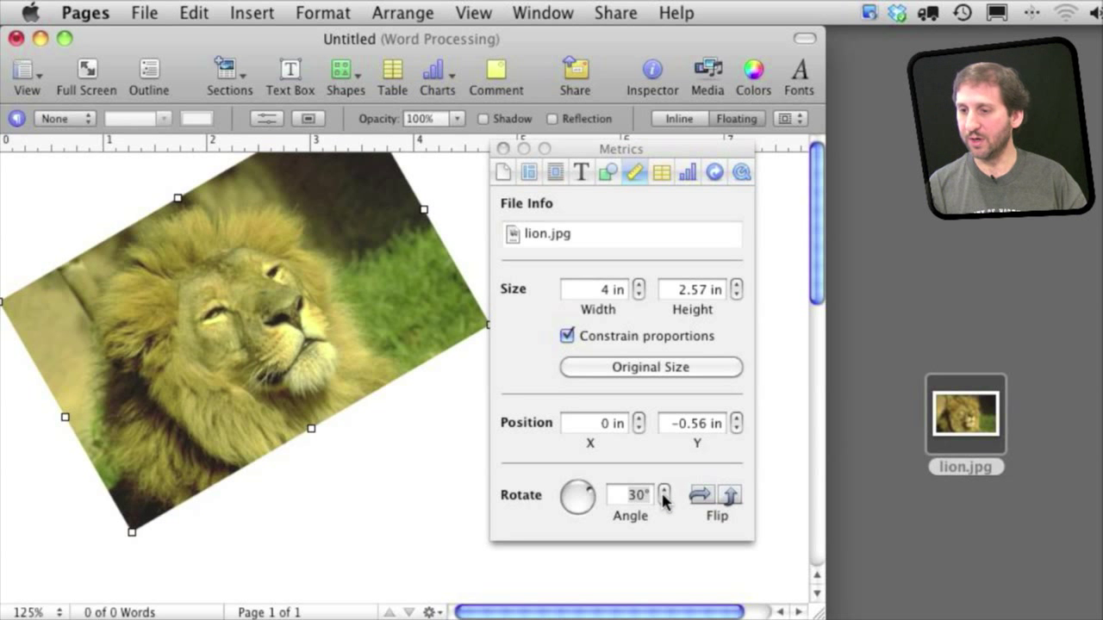
left_click(642, 497)
type("0")
key("Return")
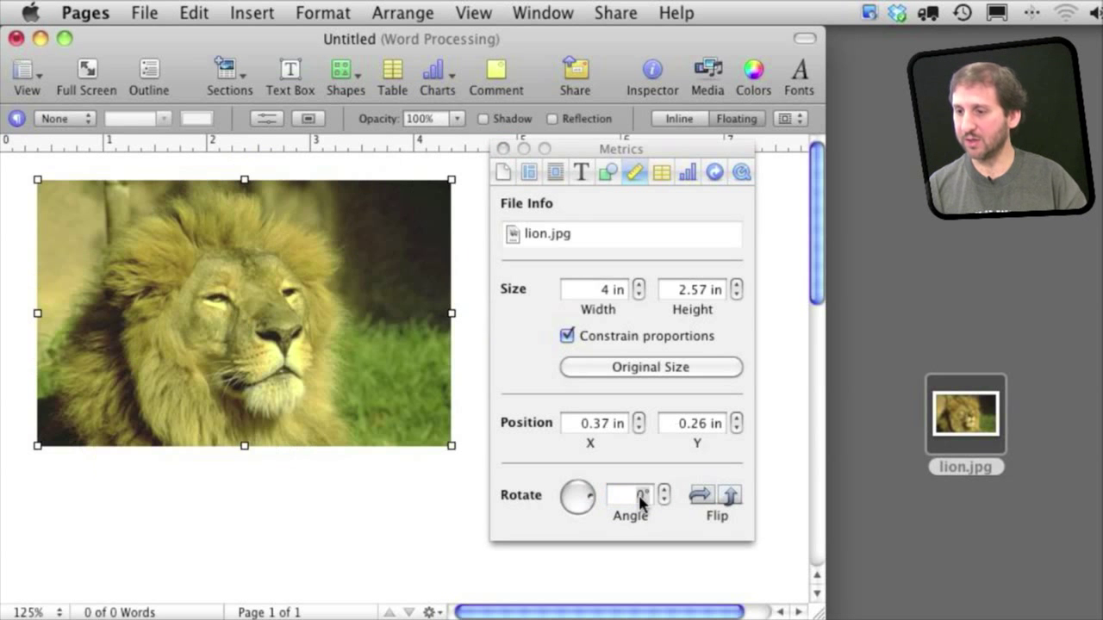
Flip the photo horizontally and vertically, then flip each back to normal
left_click(700, 495)
left_click(699, 496)
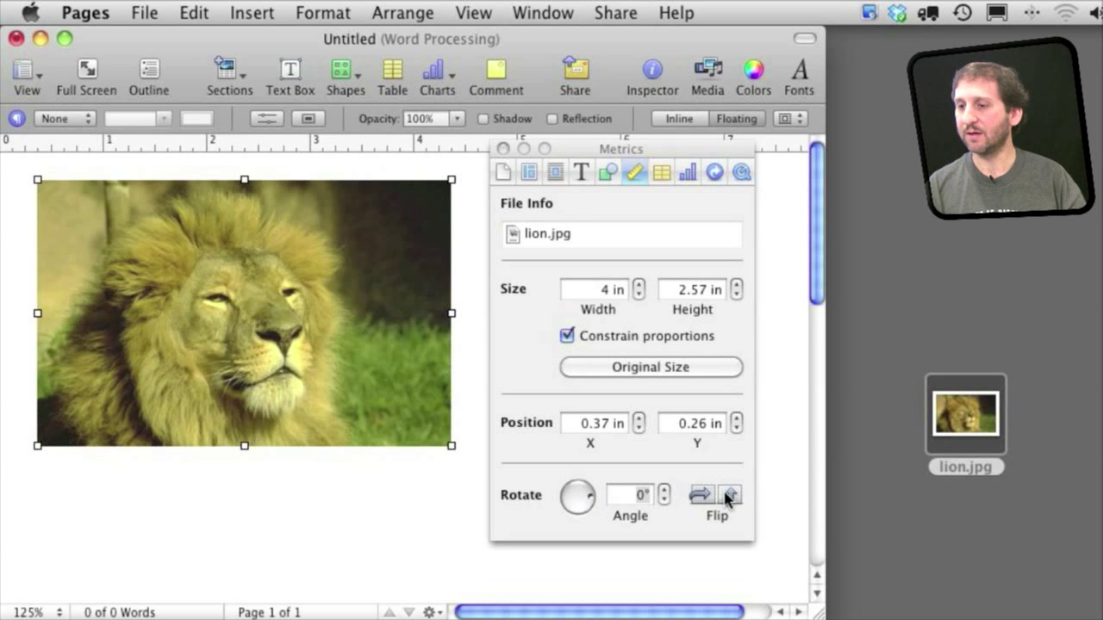
left_click(728, 496)
left_click(728, 497)
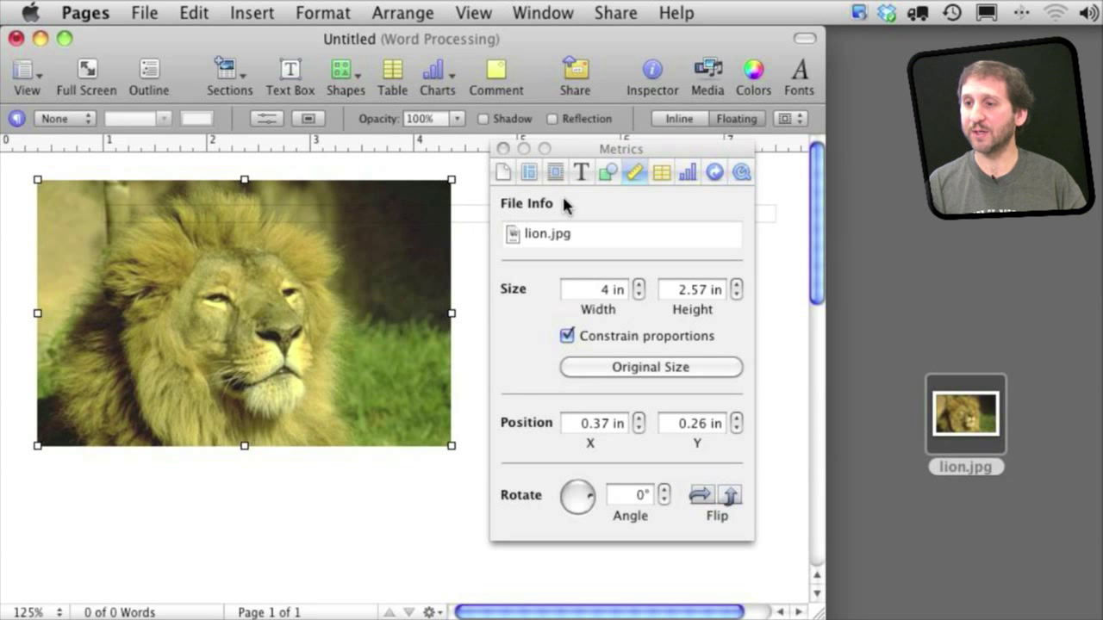
left_click(608, 171)
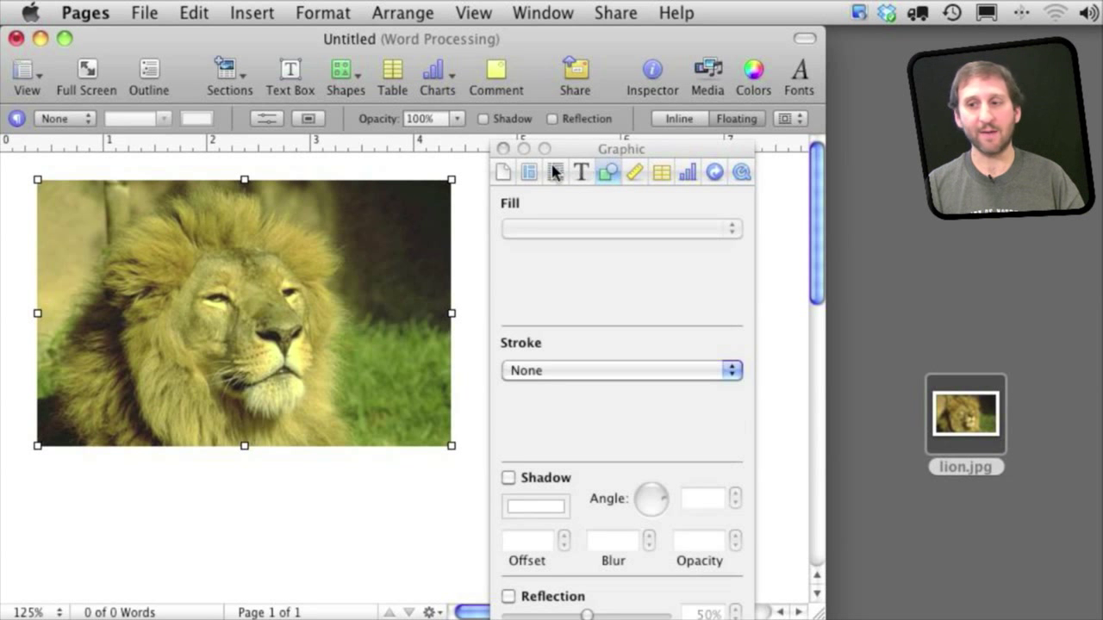
left_click(574, 384)
left_click(573, 388)
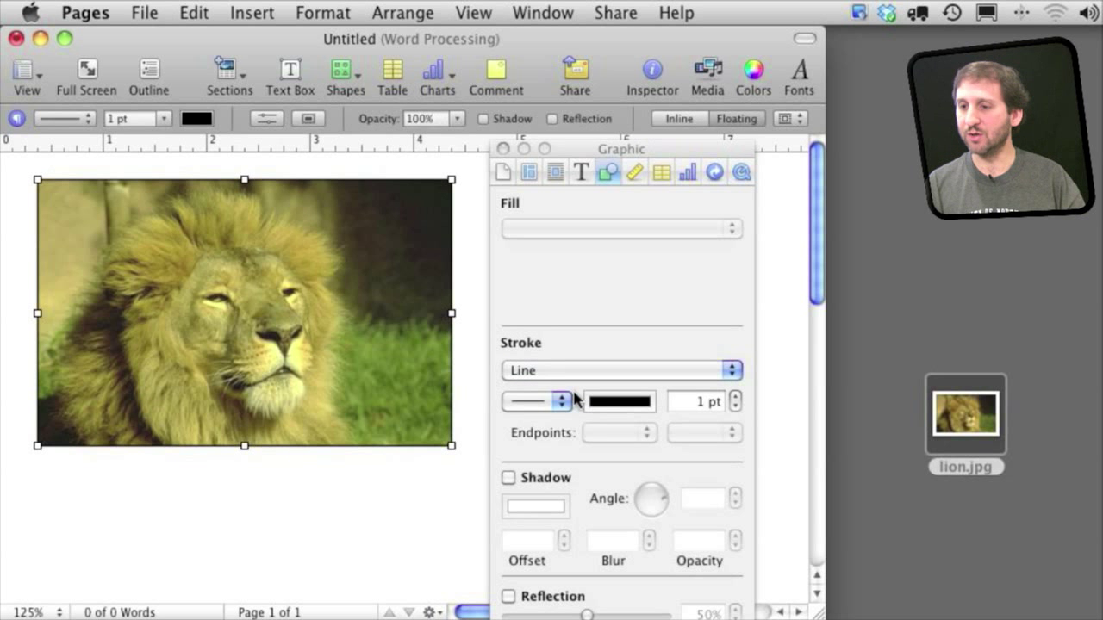
left_click(532, 405)
left_click(549, 477)
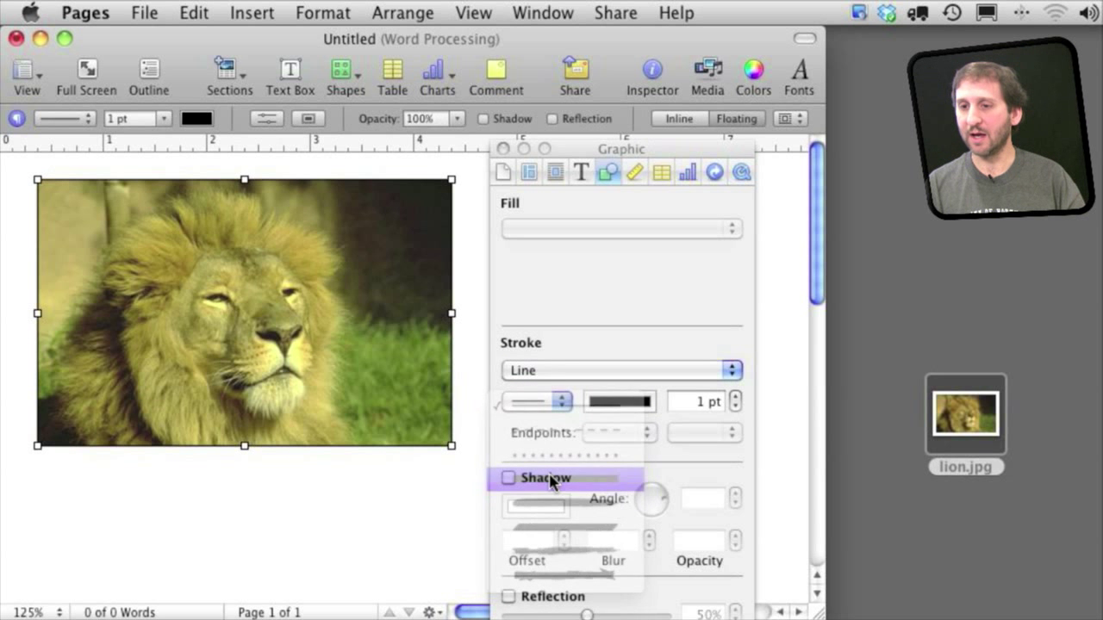
left_click(599, 375)
left_click(595, 389)
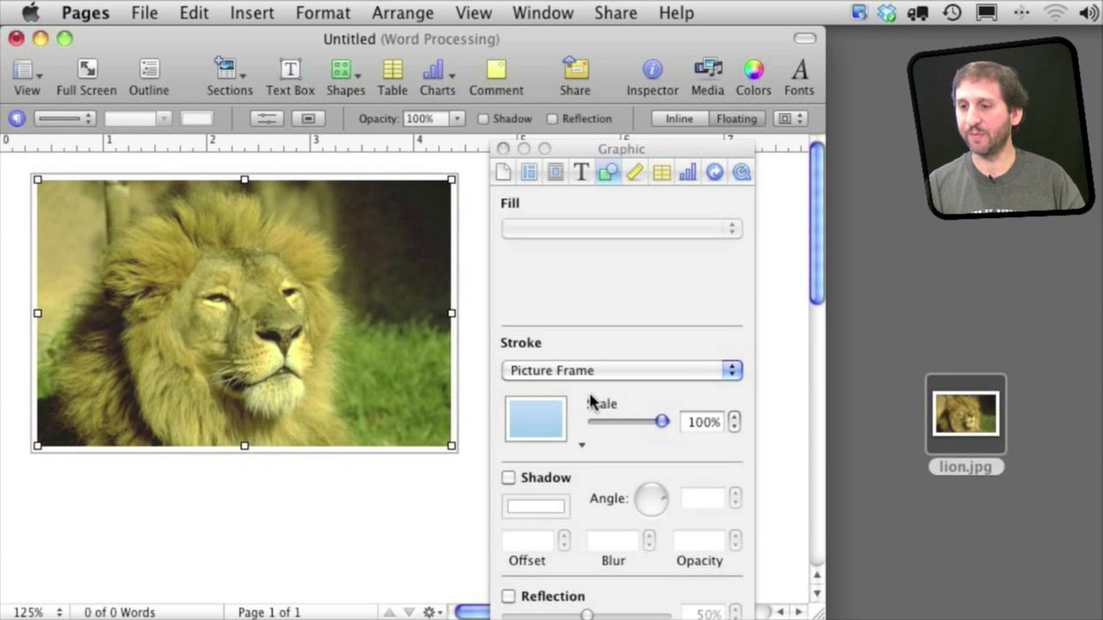
left_click(545, 422)
left_click(635, 564)
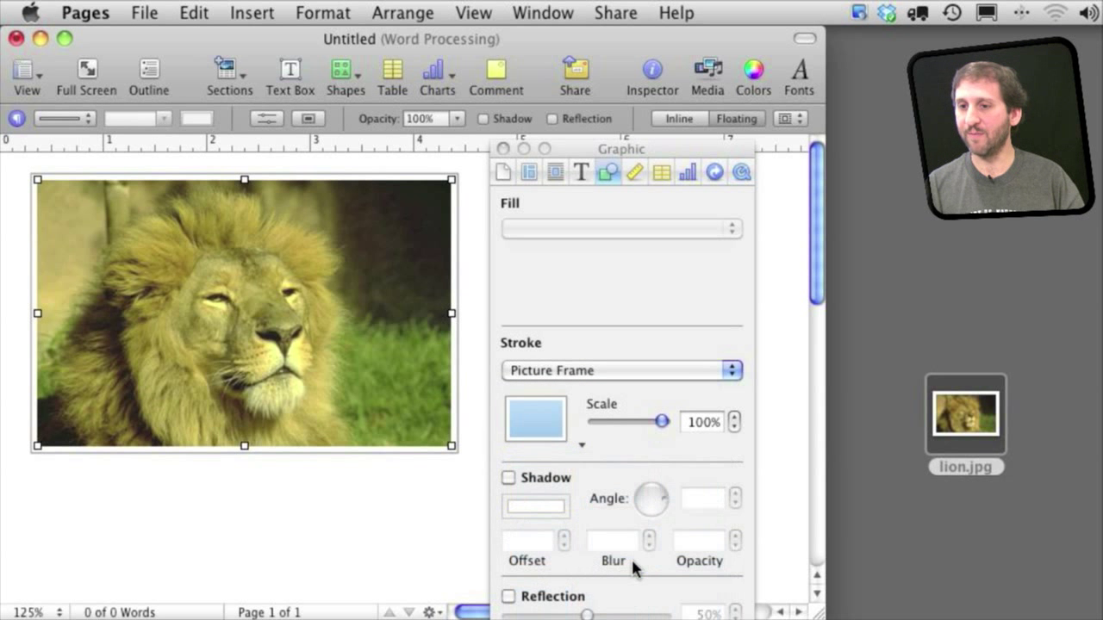
left_click(566, 372)
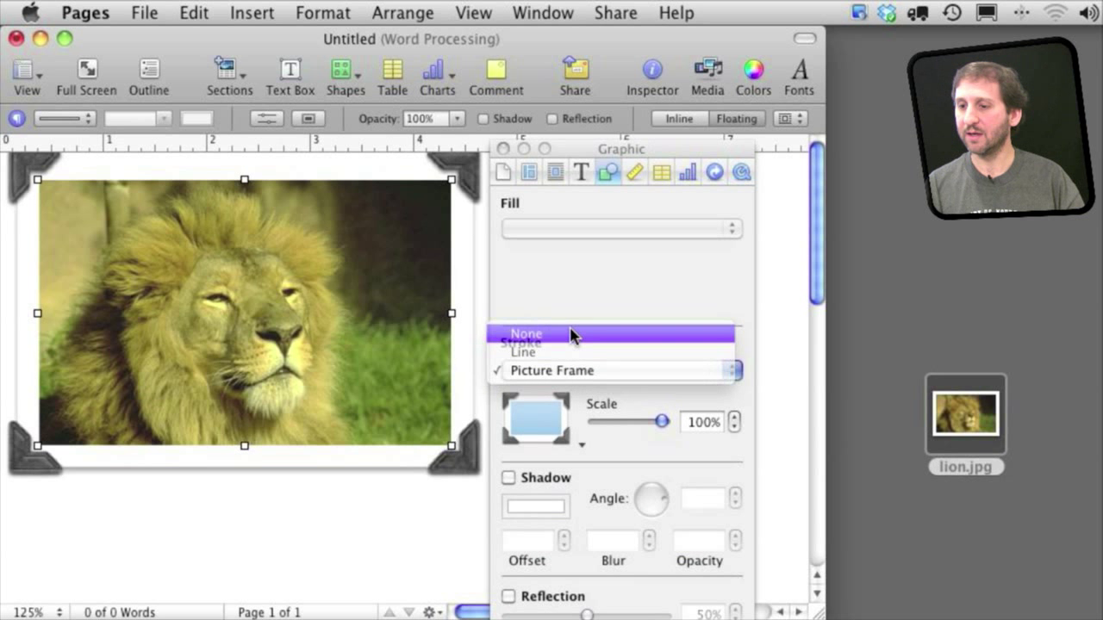
left_click(572, 336)
left_click(508, 480)
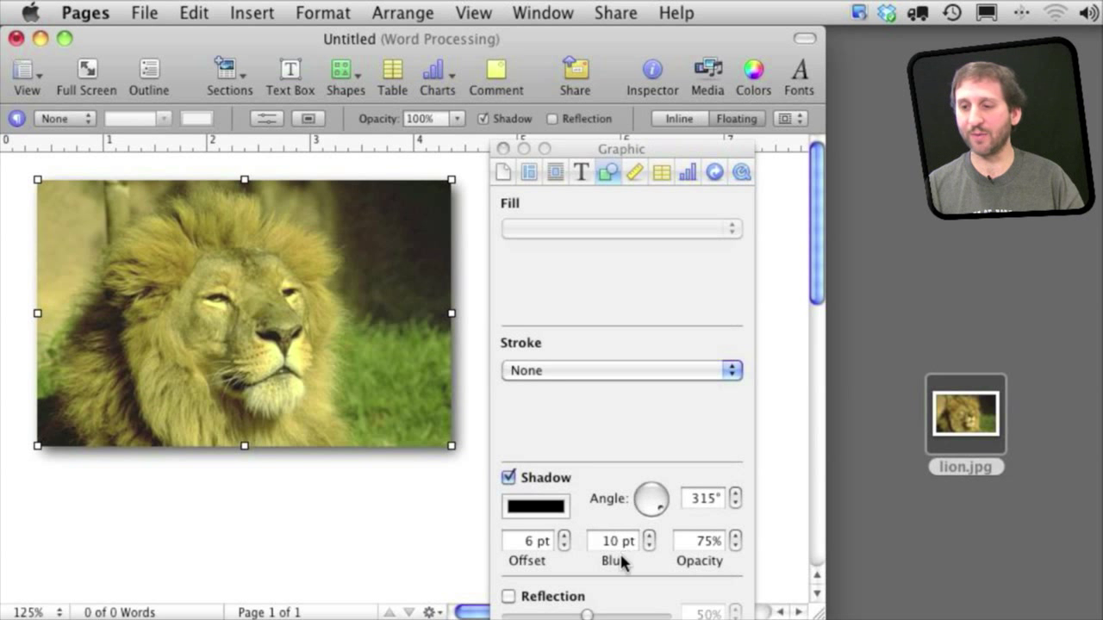
left_click(511, 479)
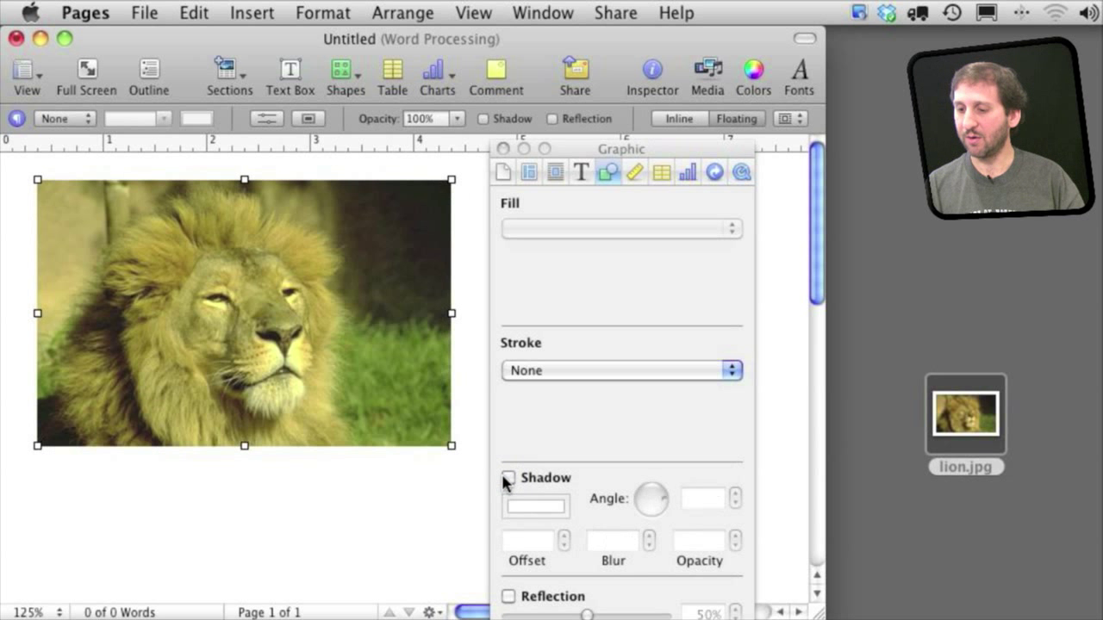
left_click_drag(564, 155, 553, 21)
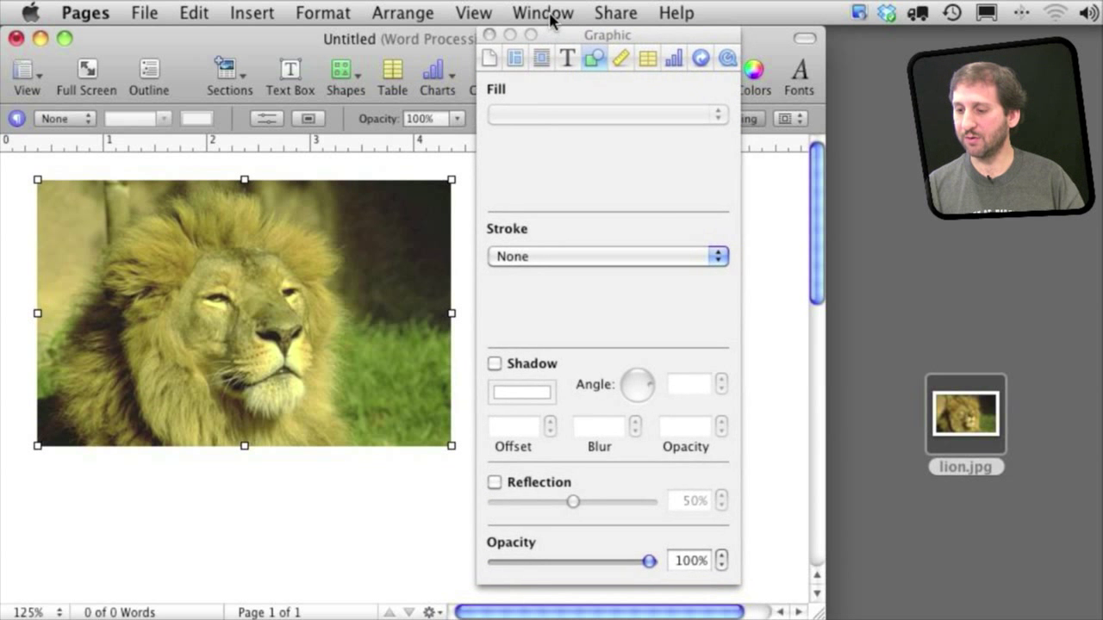
left_click(495, 483)
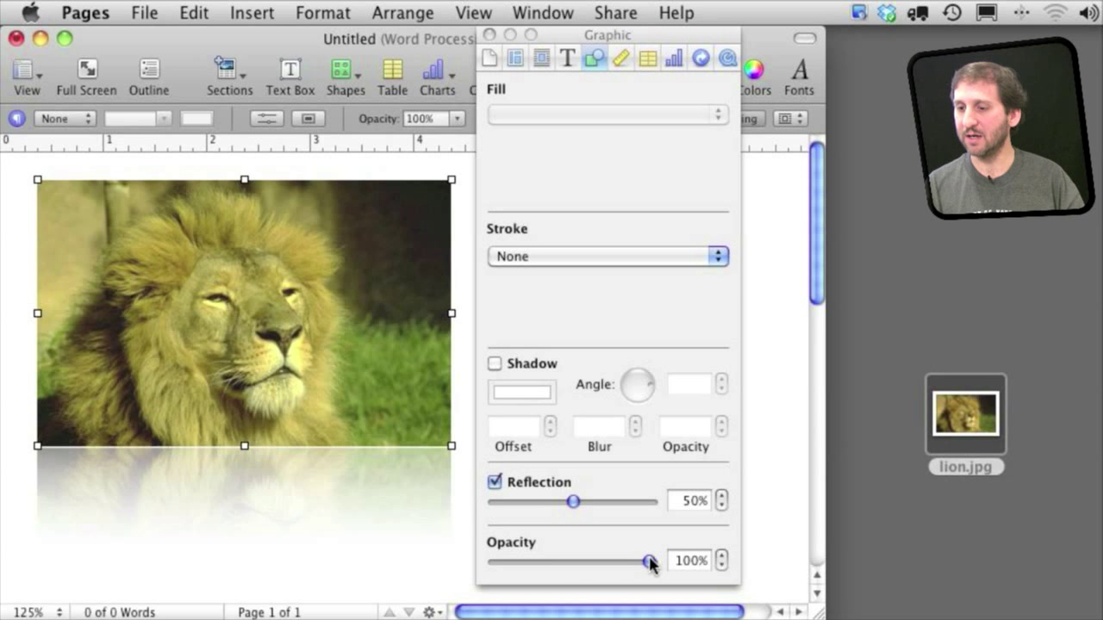
left_click(495, 482)
left_click_drag(642, 568, 570, 568)
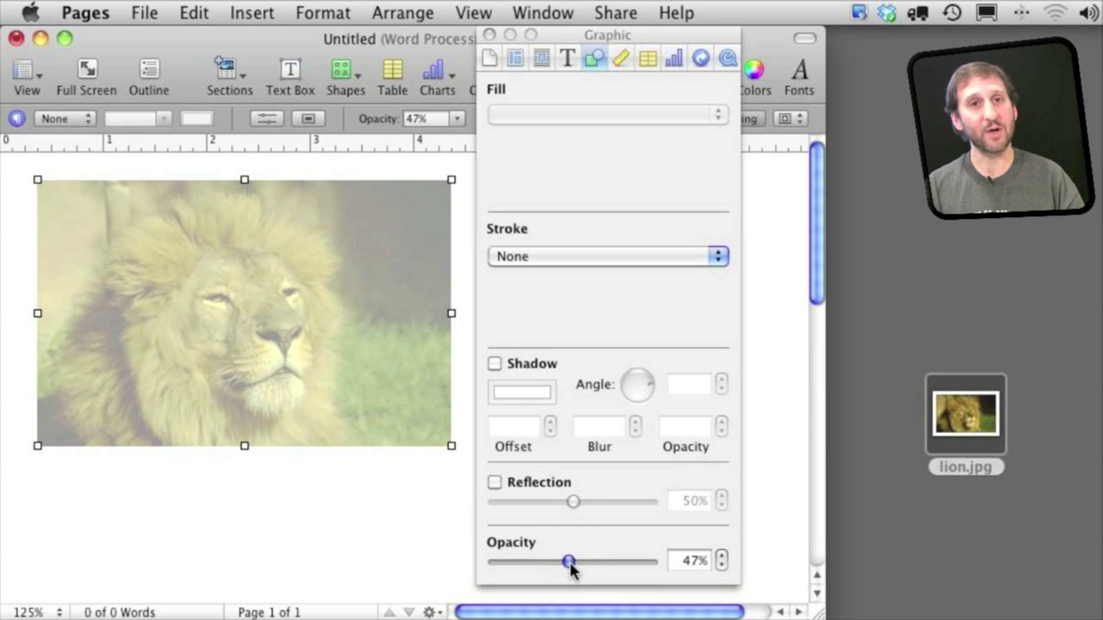
key("super+z")
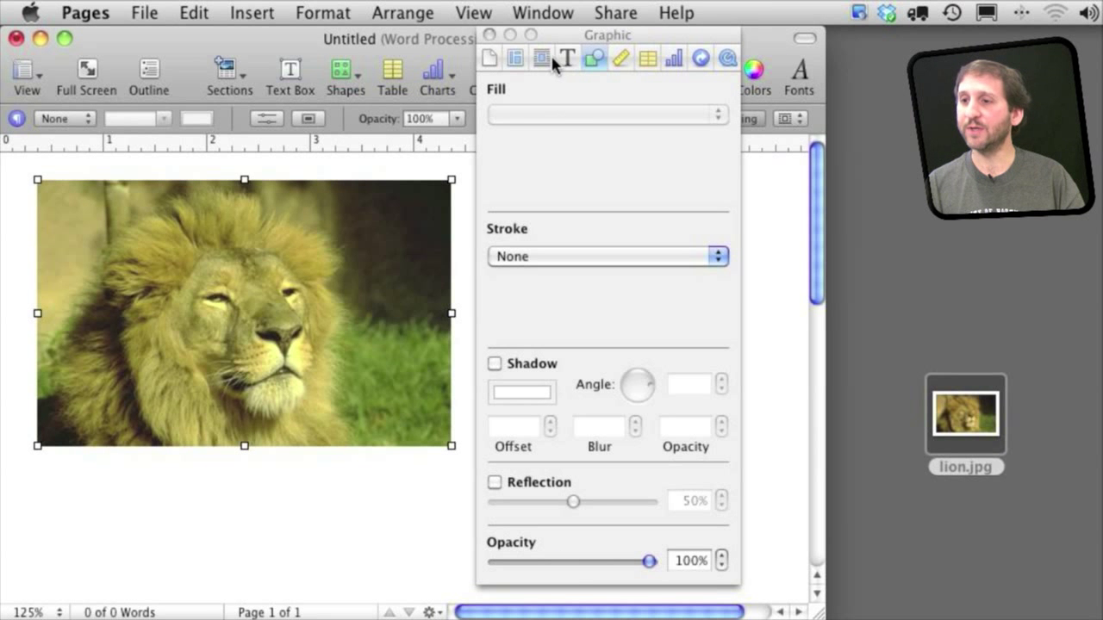
left_click(540, 58)
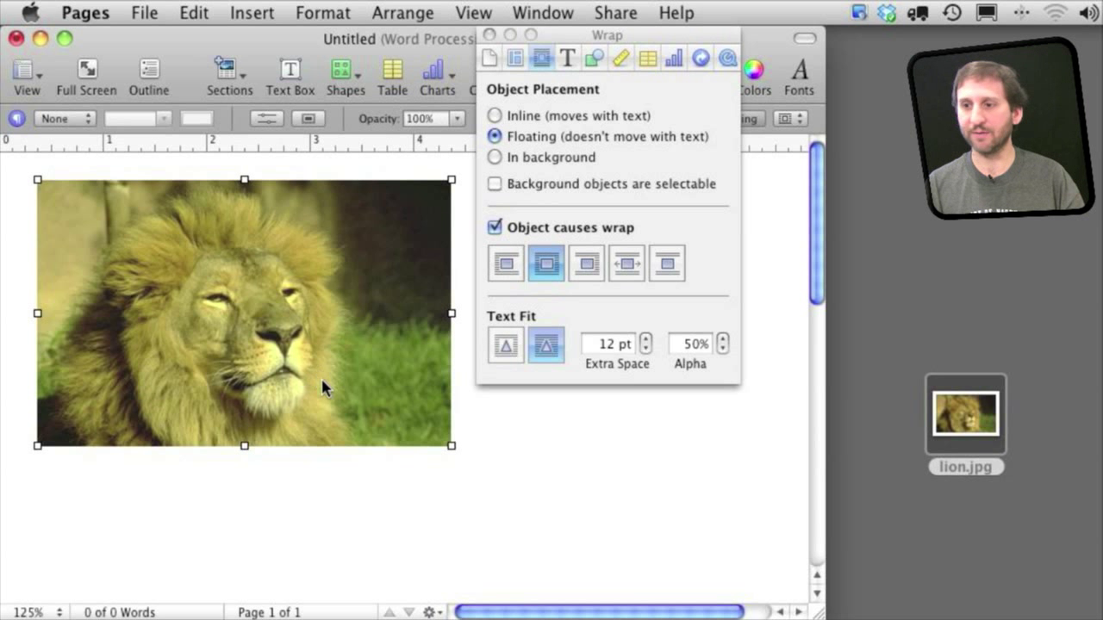
Close the inspector panel and bring up the Format menu's image commands
left_click(489, 35)
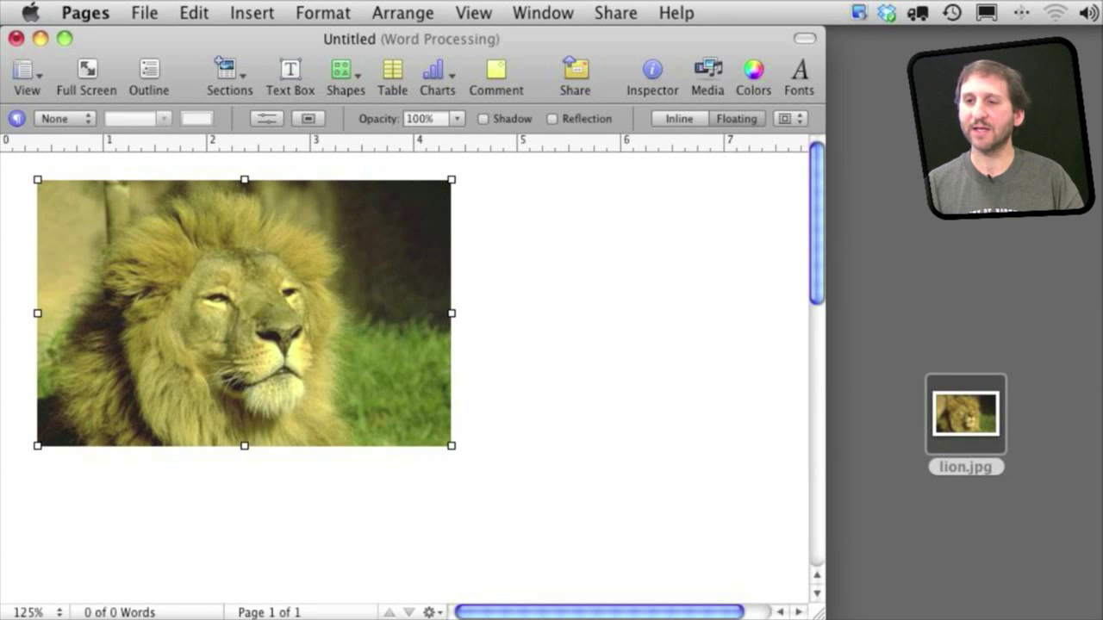
left_click(322, 13)
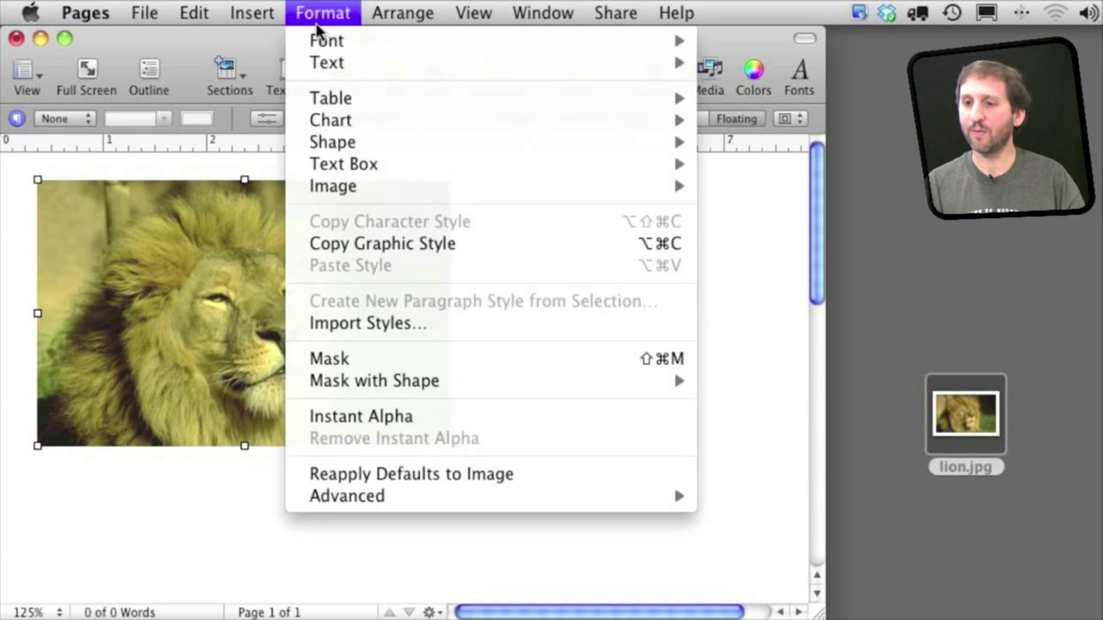
left_click(370, 369)
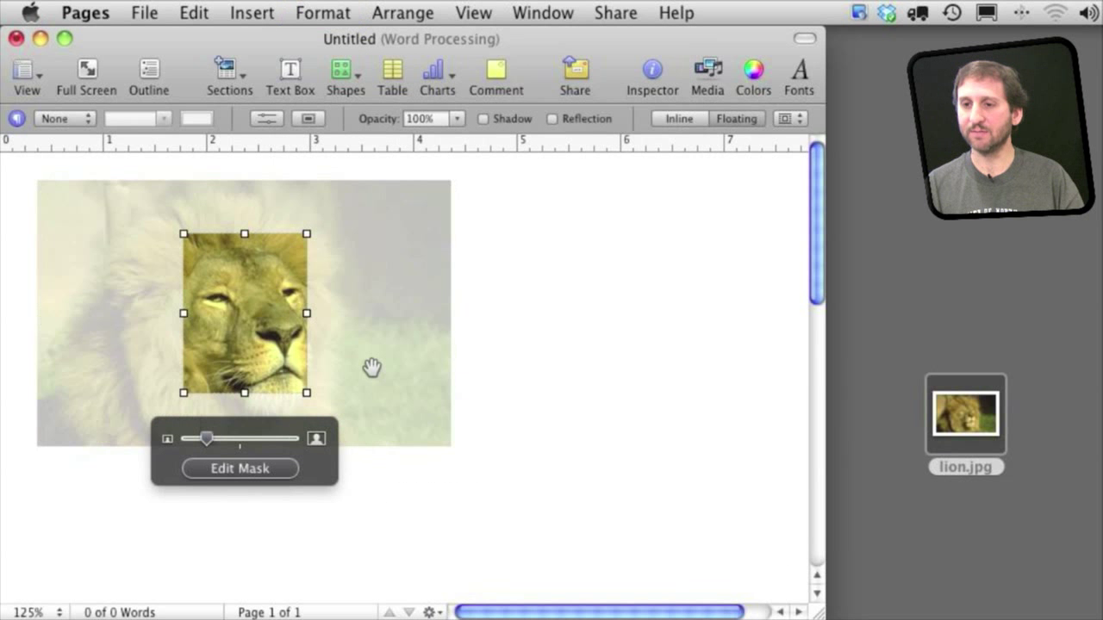
left_click_drag(183, 233, 86, 230)
left_click_drag(308, 230, 374, 236)
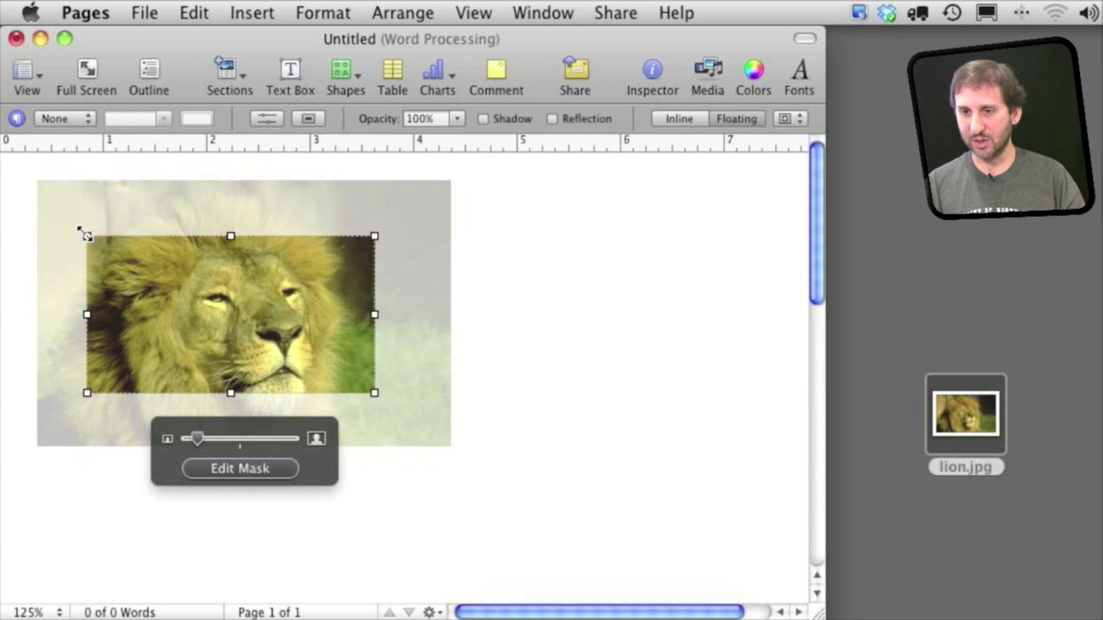
left_click_drag(86, 234, 162, 242)
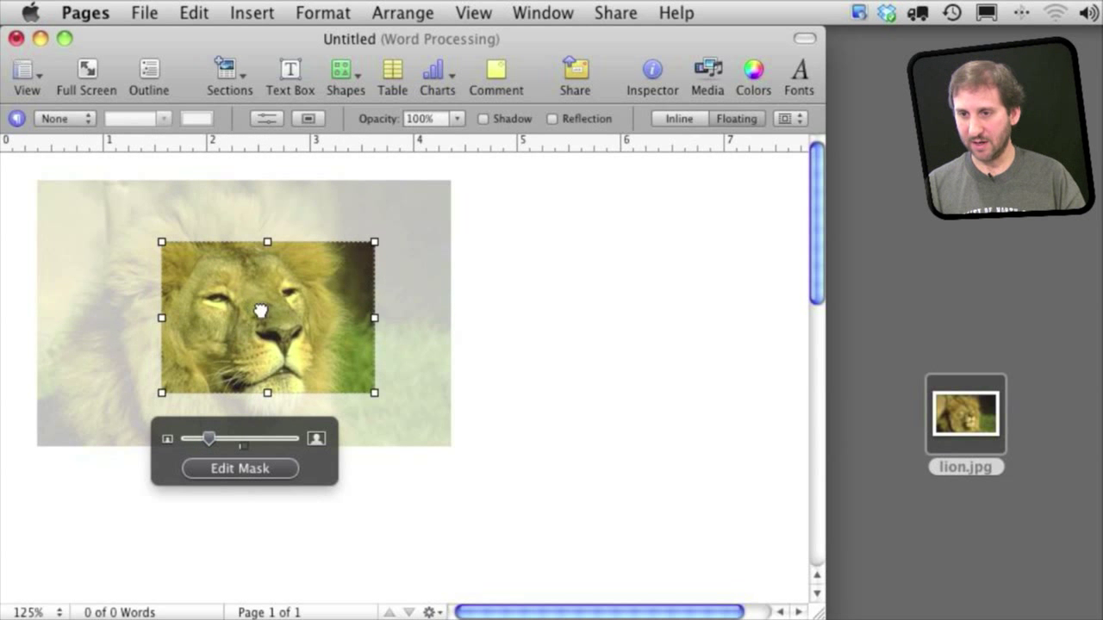
mouse_move(260, 311)
left_mouse_down()
mouse_move(246, 318)
mouse_move(266, 311)
mouse_move(273, 285)
mouse_move(265, 296)
mouse_move(274, 298)
left_mouse_up()
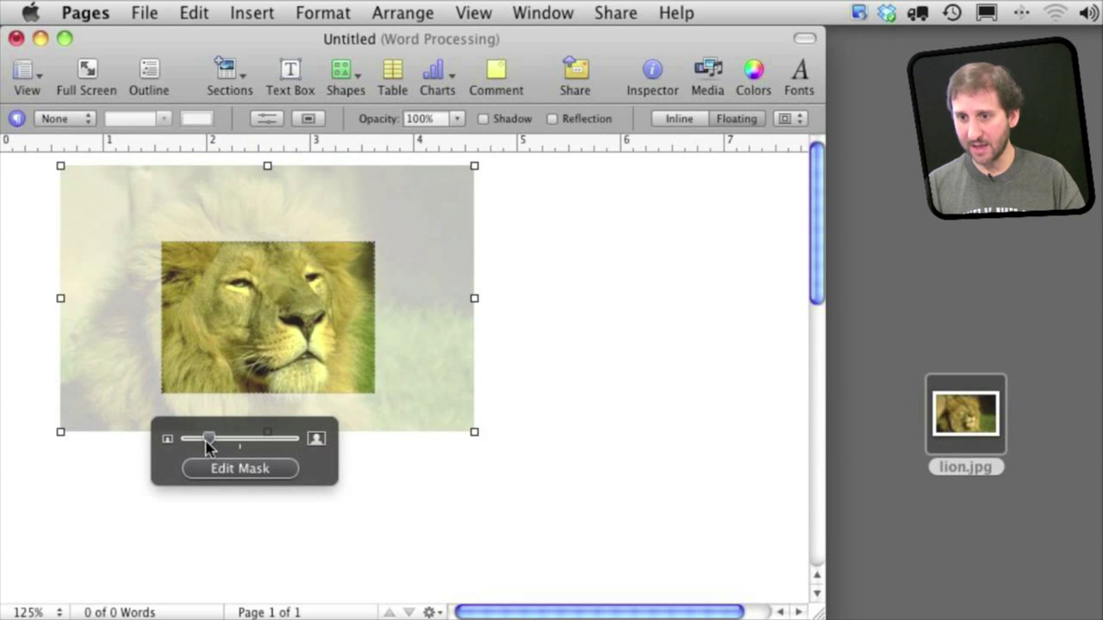
mouse_move(207, 443)
left_mouse_down()
mouse_move(266, 442)
mouse_move(215, 443)
left_mouse_up()
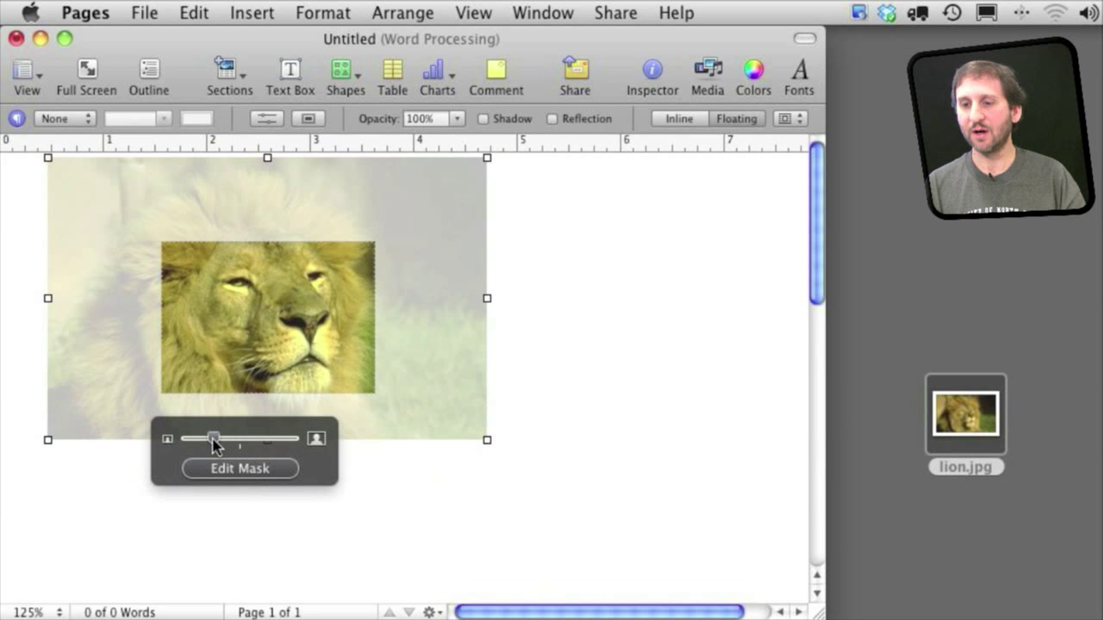
left_click(252, 469)
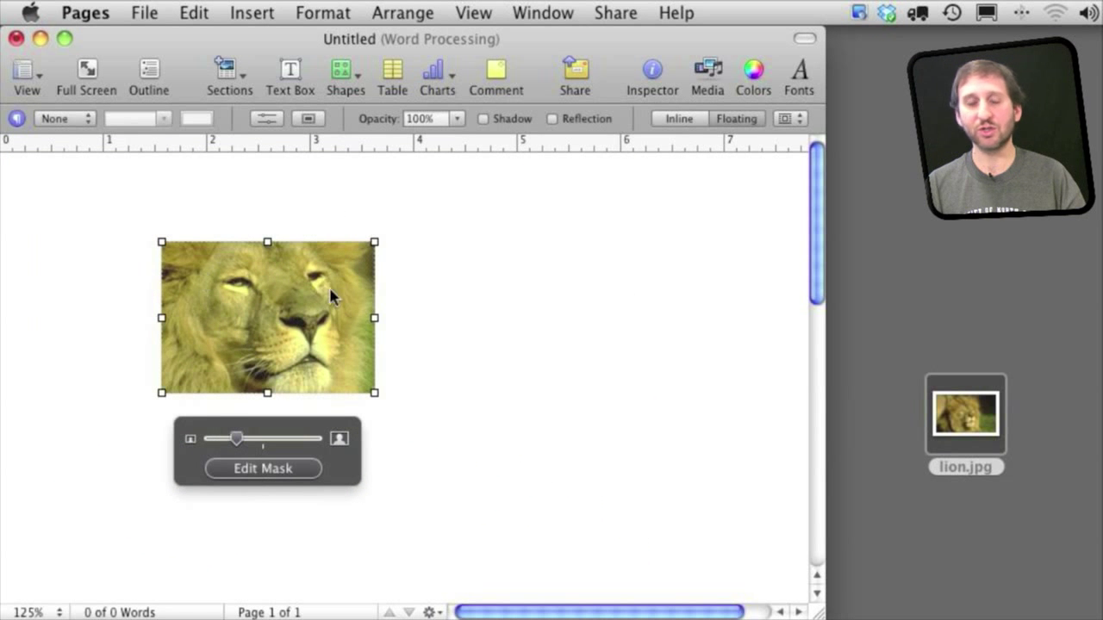
left_click_drag(287, 288, 261, 328)
left_click(252, 471)
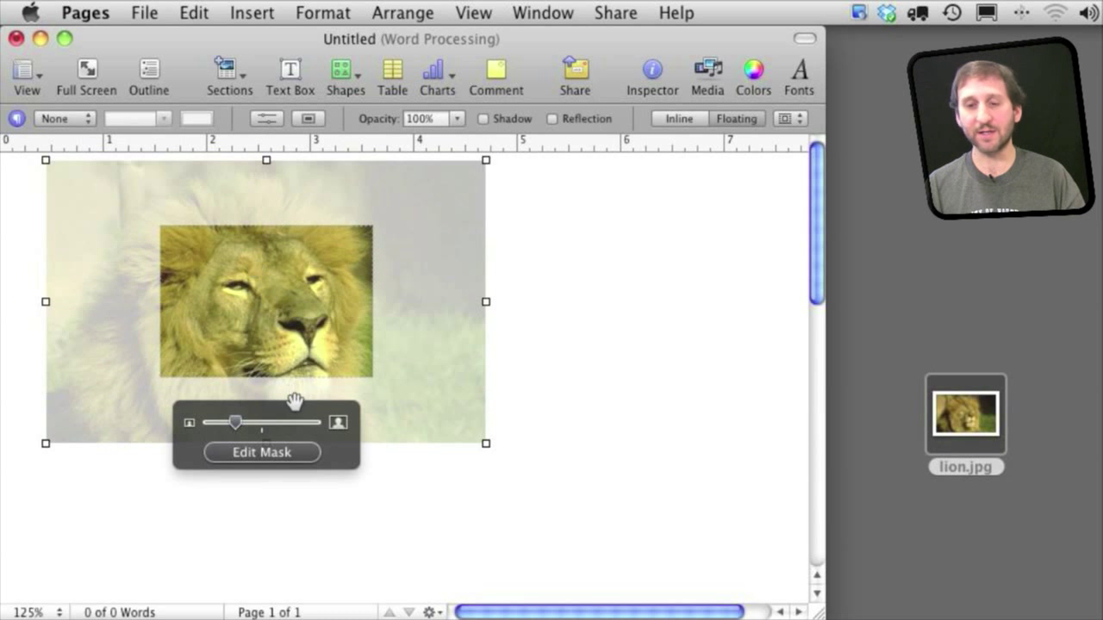
key("super+z")
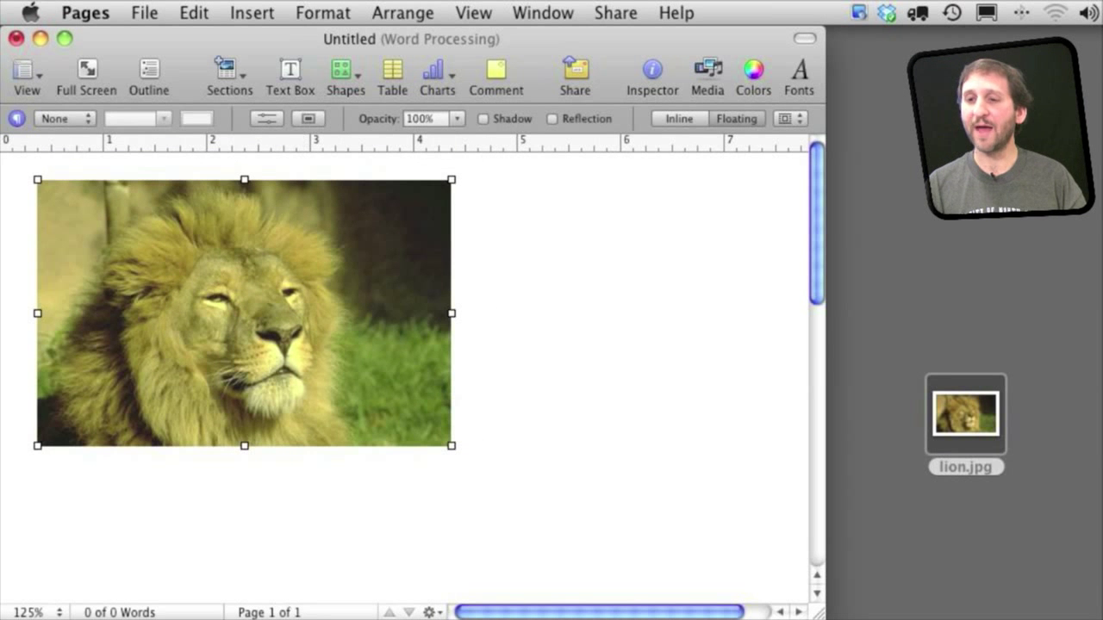
left_click(323, 12)
Apply an Oval mask and reshape it into a circle centered on the lion's face
mouse_move(377, 385)
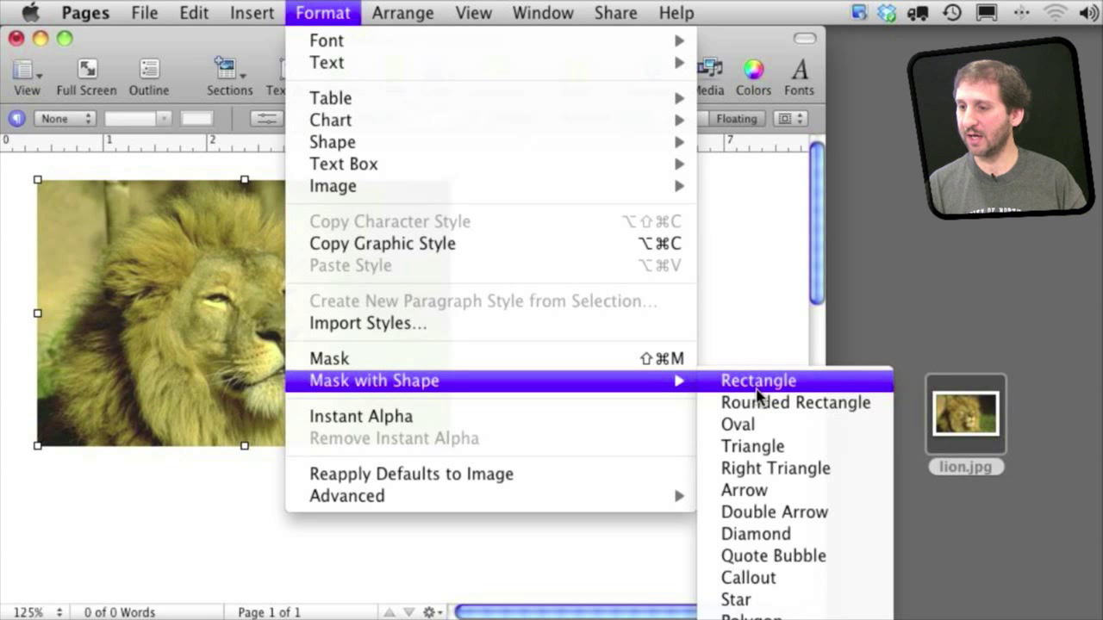
left_click(741, 424)
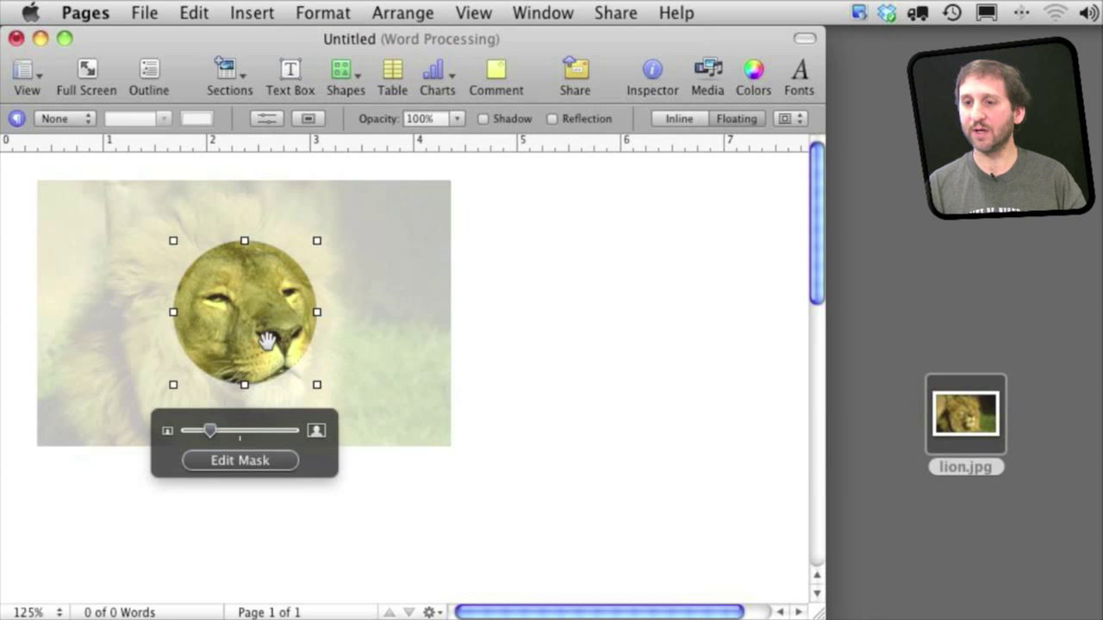
left_click_drag(317, 240, 341, 239)
left_click_drag(266, 316, 248, 279)
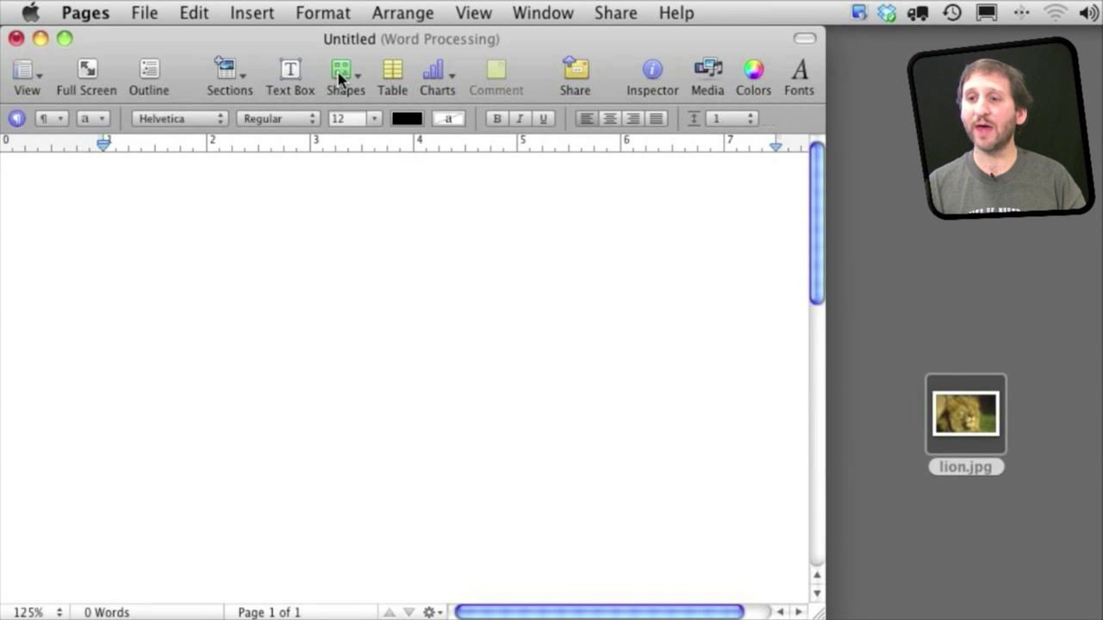
left_click(341, 76)
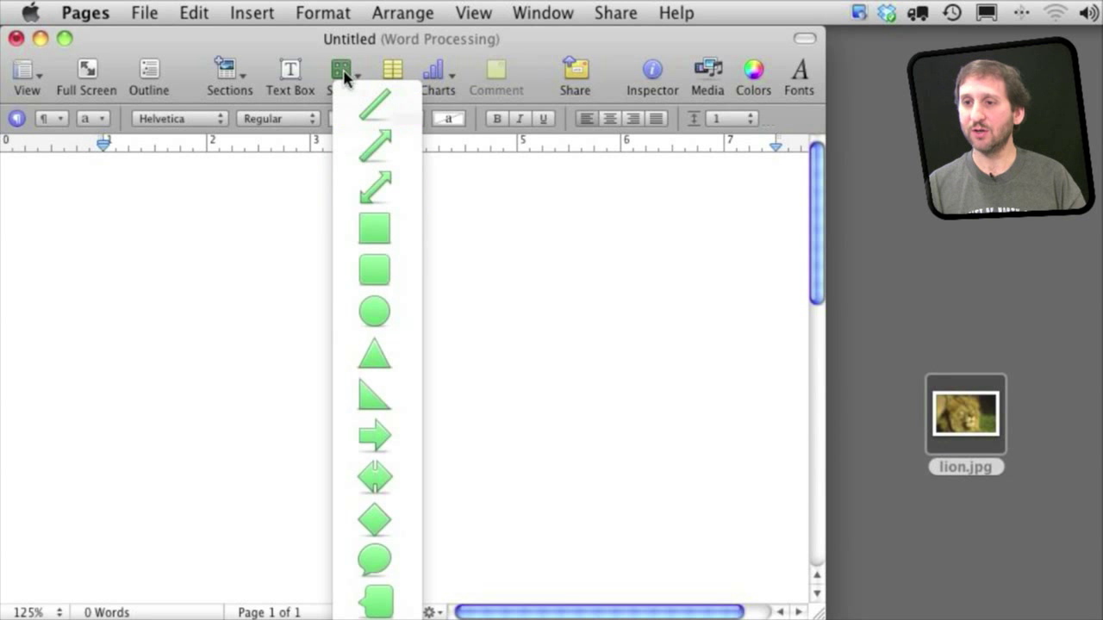
left_click(390, 314)
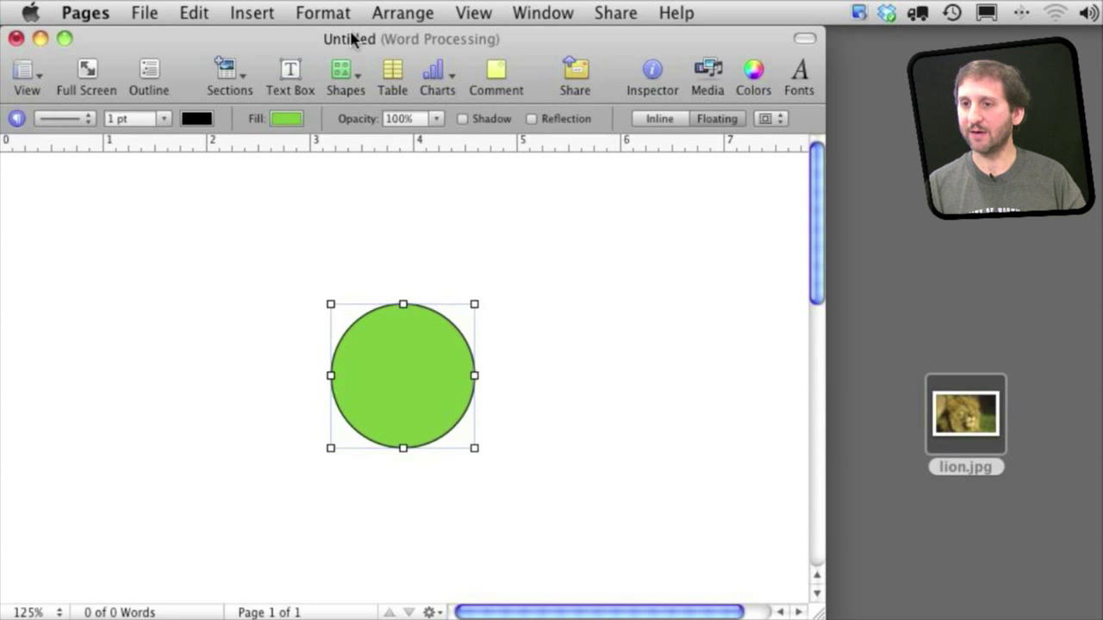
left_click_drag(409, 397, 266, 318)
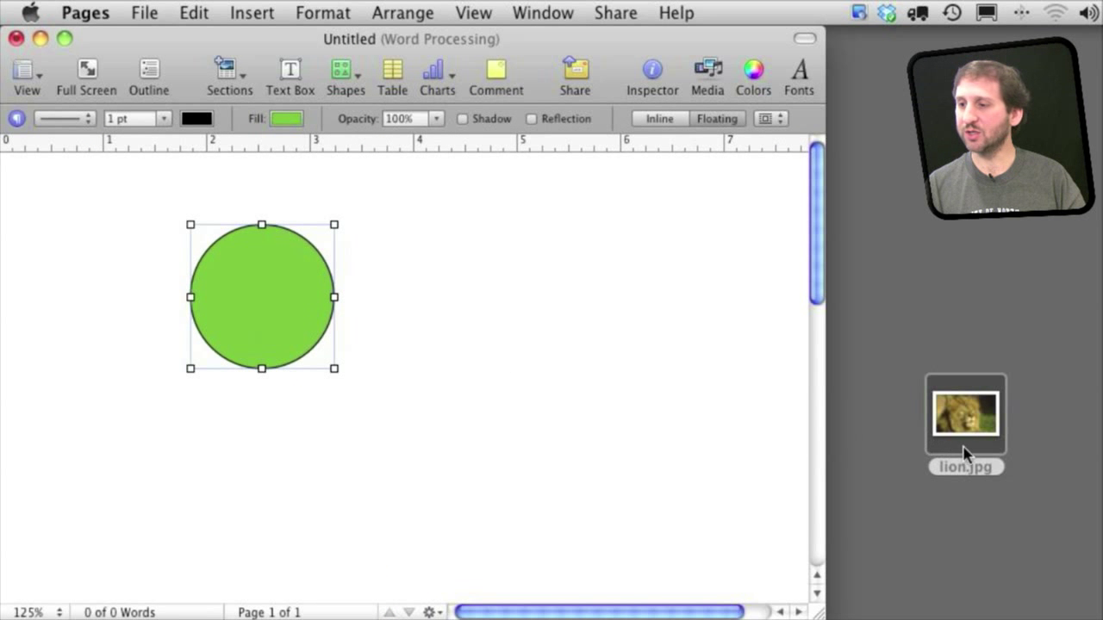
left_click_drag(967, 422, 274, 299)
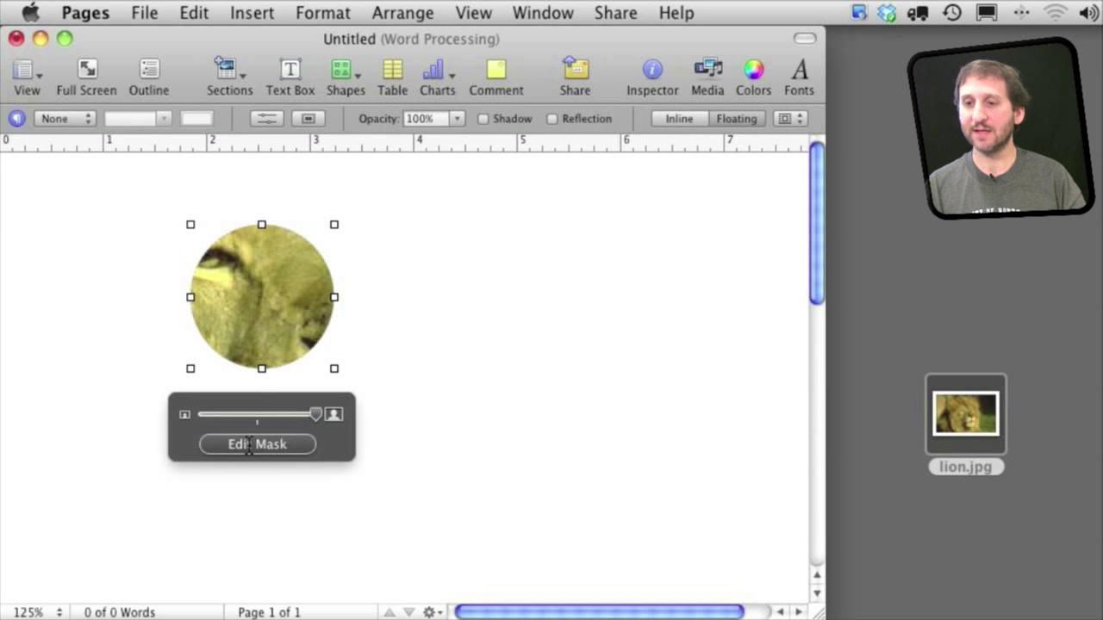
left_click_drag(316, 416, 222, 416)
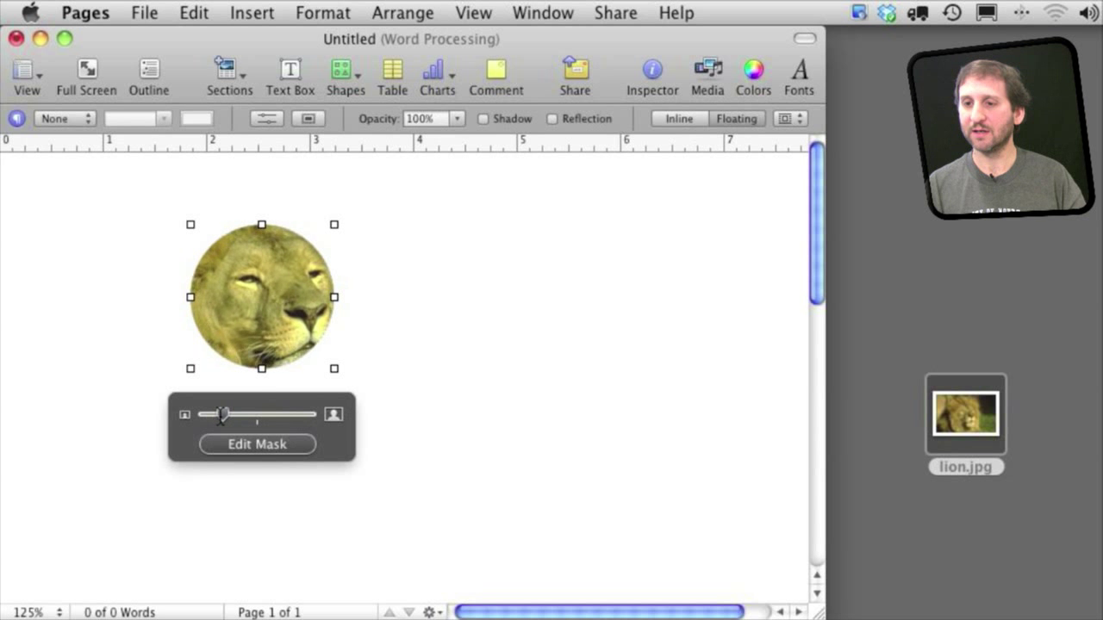
left_click(258, 444)
left_click_drag(266, 323, 236, 308)
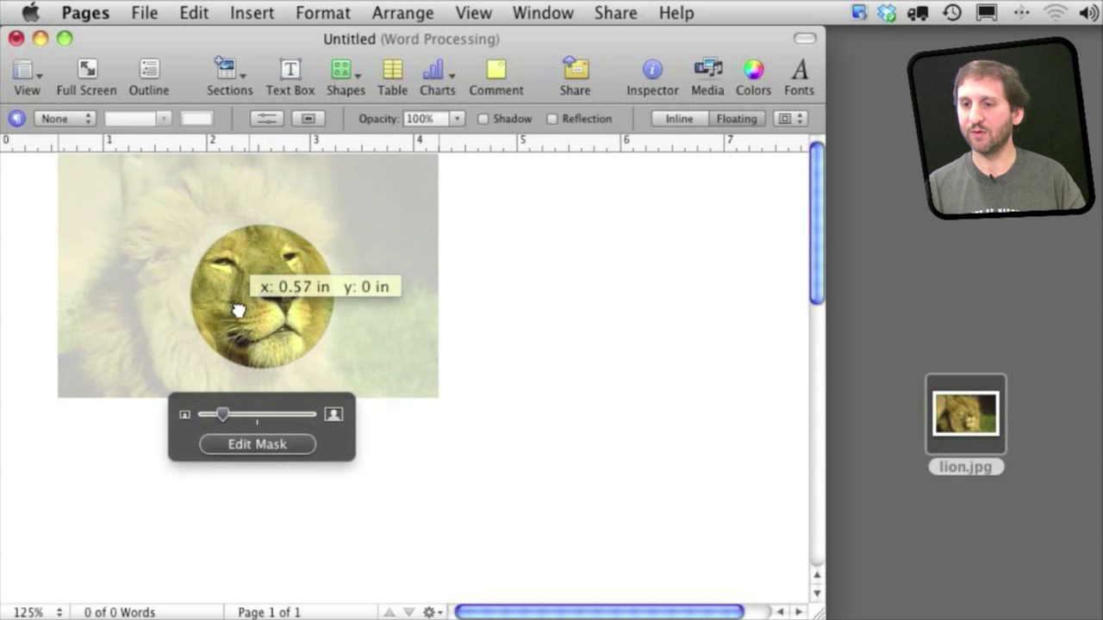
left_click(291, 447)
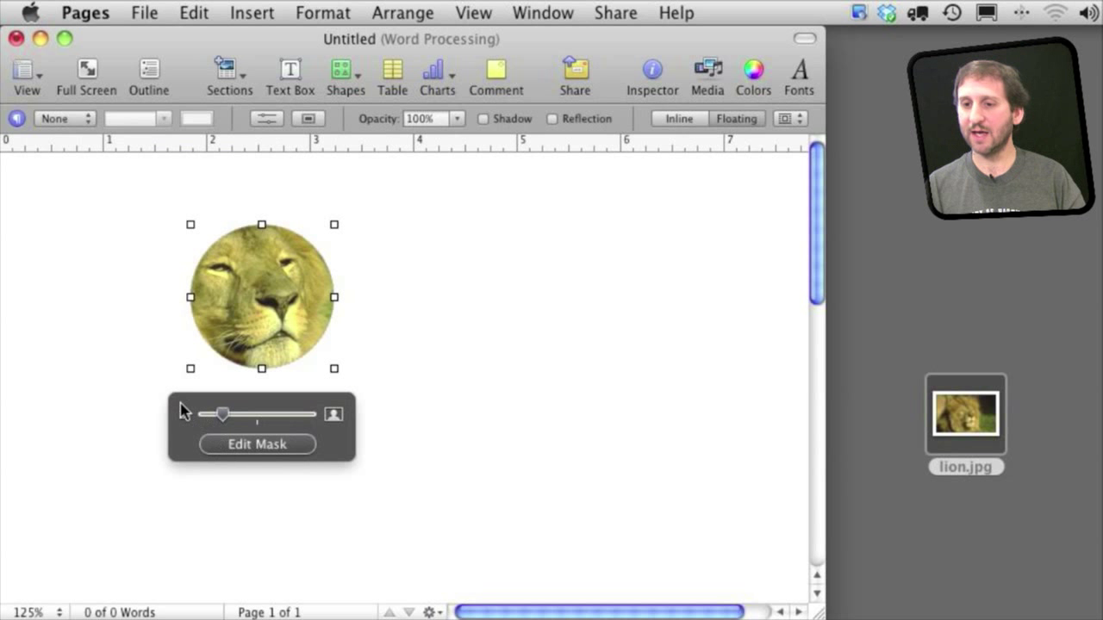
left_click(520, 385)
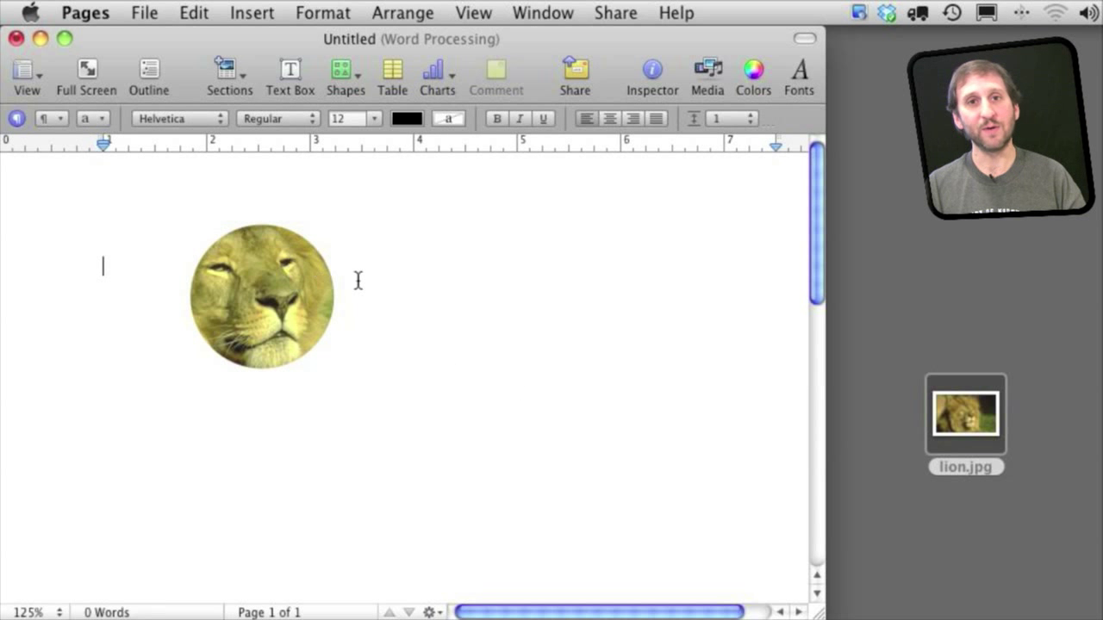
left_click(248, 312)
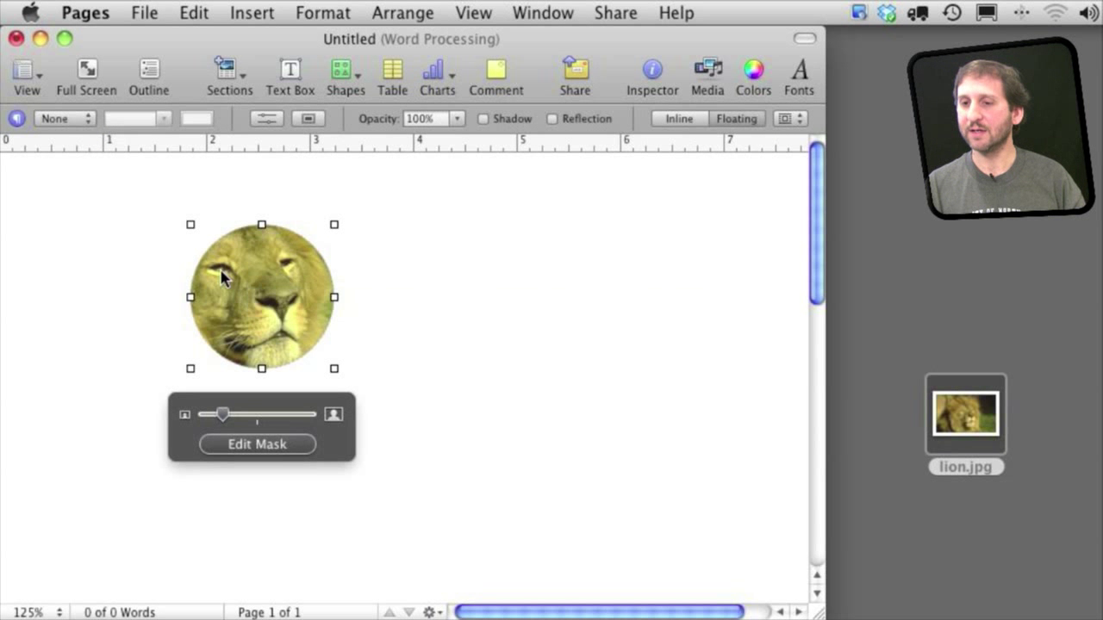
Center the lion photo horizontally with Align Objects > Center, then deselect and reselect it
right_click(222, 271)
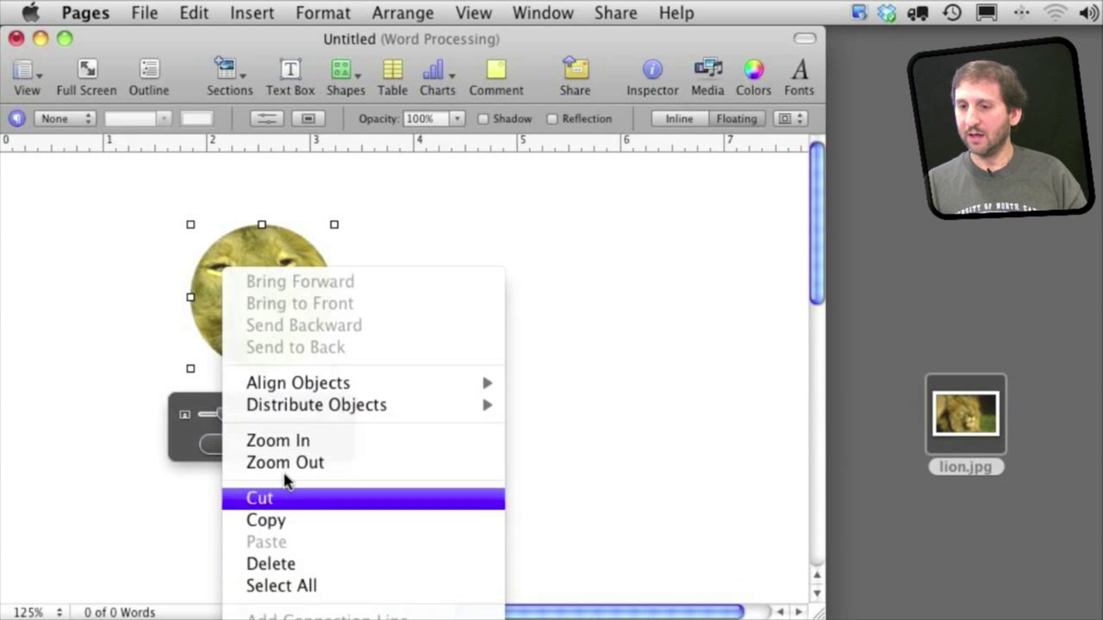
mouse_move(296, 384)
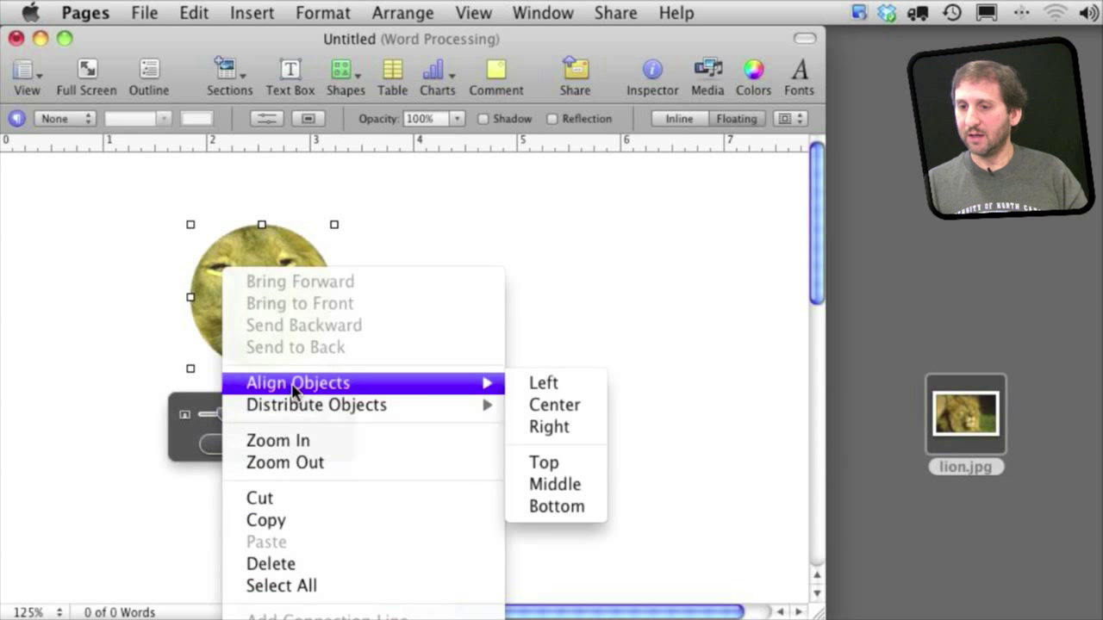
left_click(556, 405)
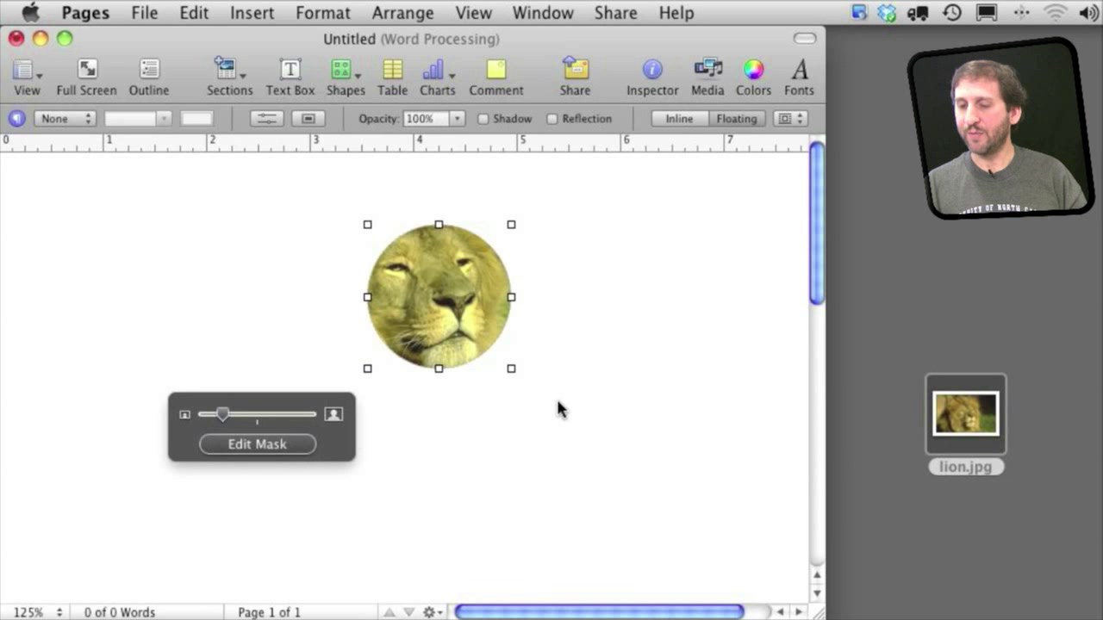
right_click(432, 320)
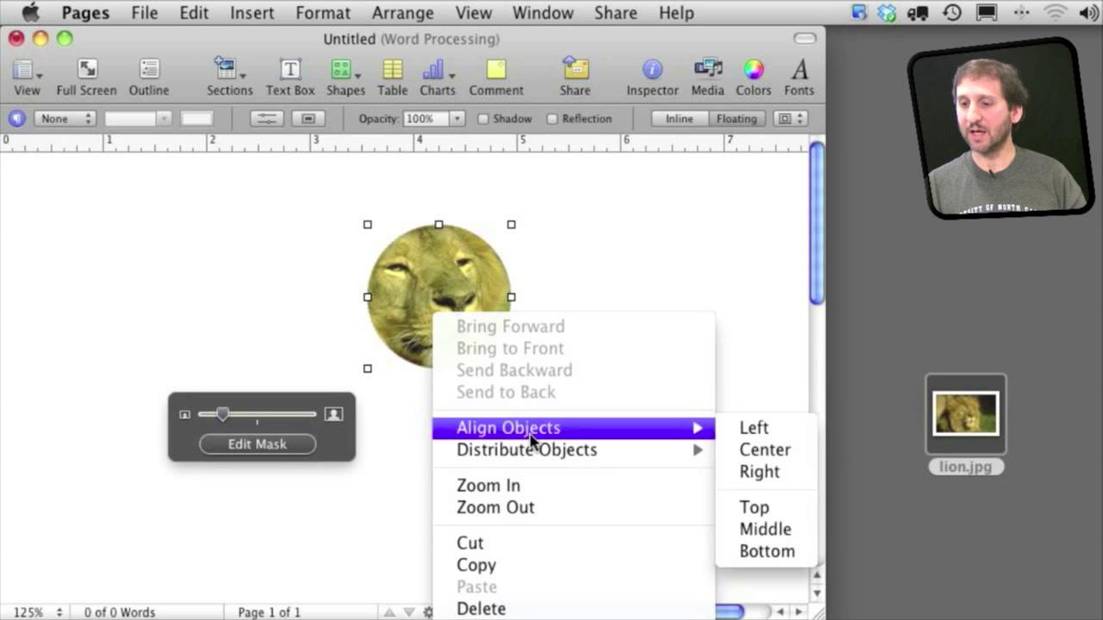
mouse_move(536, 454)
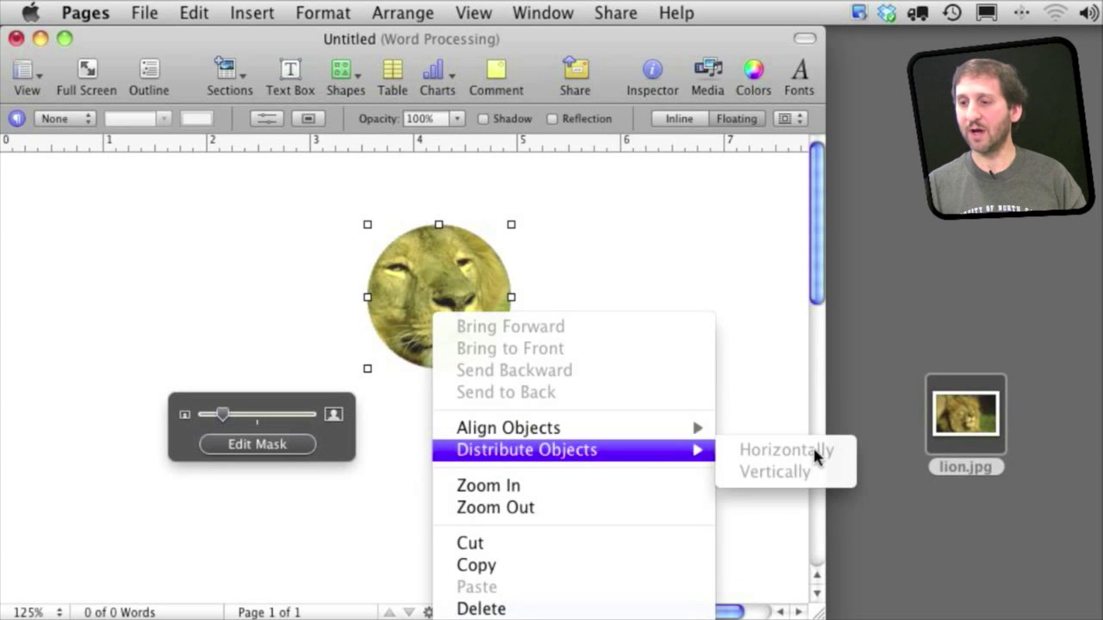
left_click(475, 389)
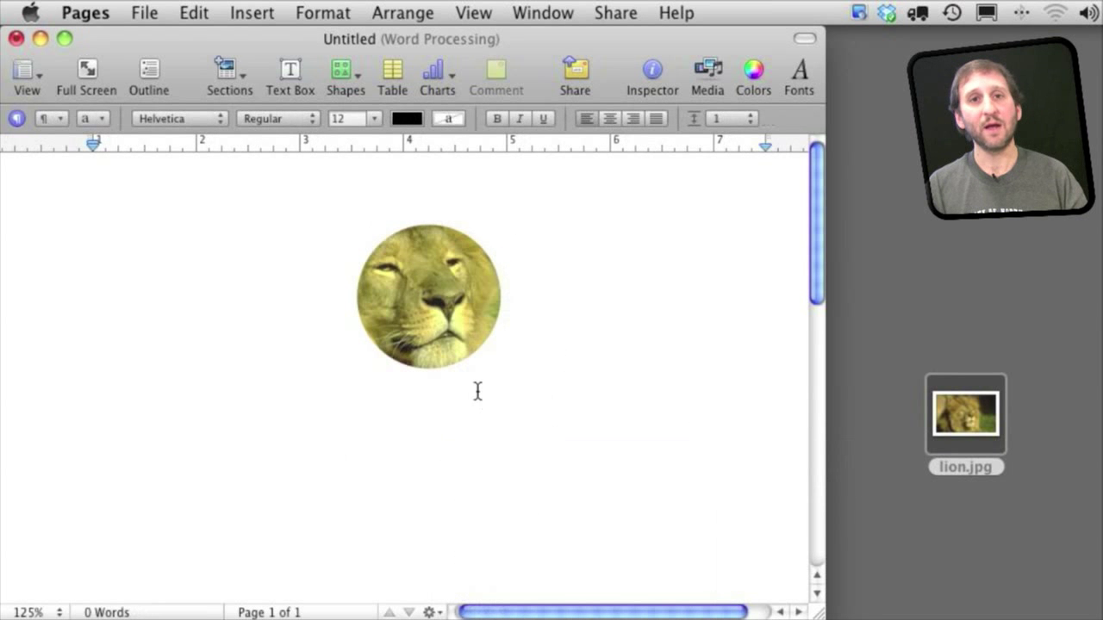
left_click(425, 297)
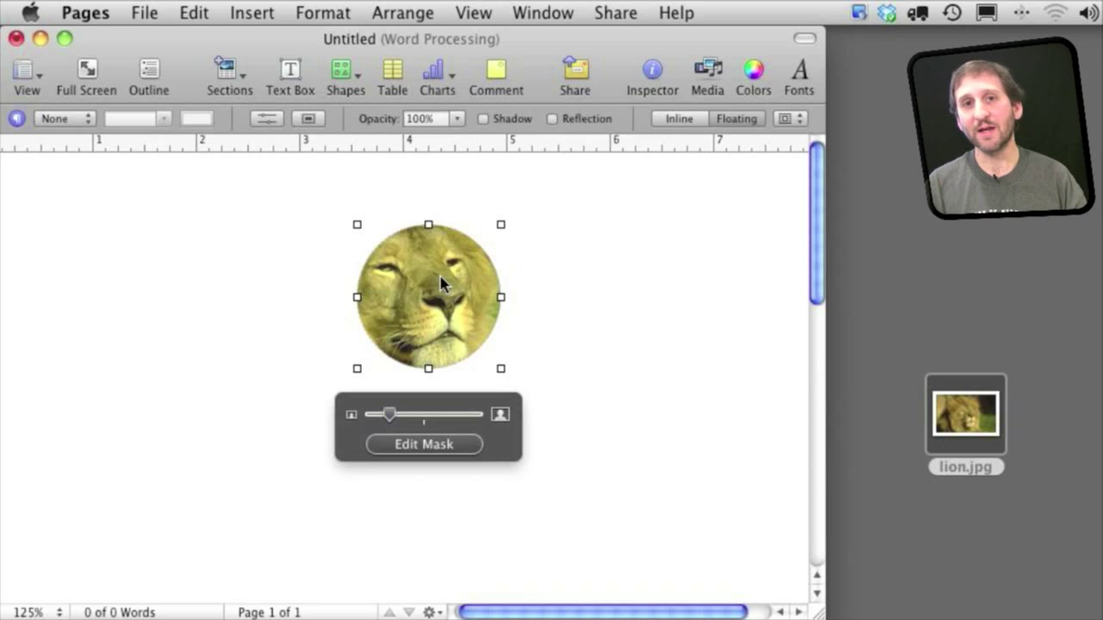
mouse_move(440, 284)
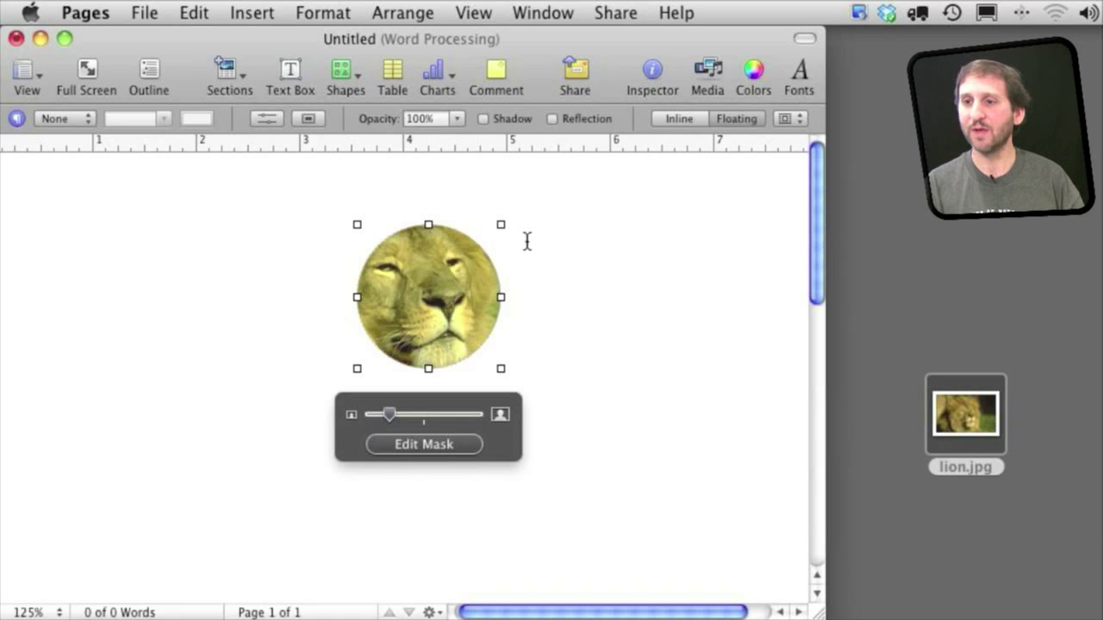
Move the photo higher and reduce its image file size by about 61 KB
right_click(420, 295)
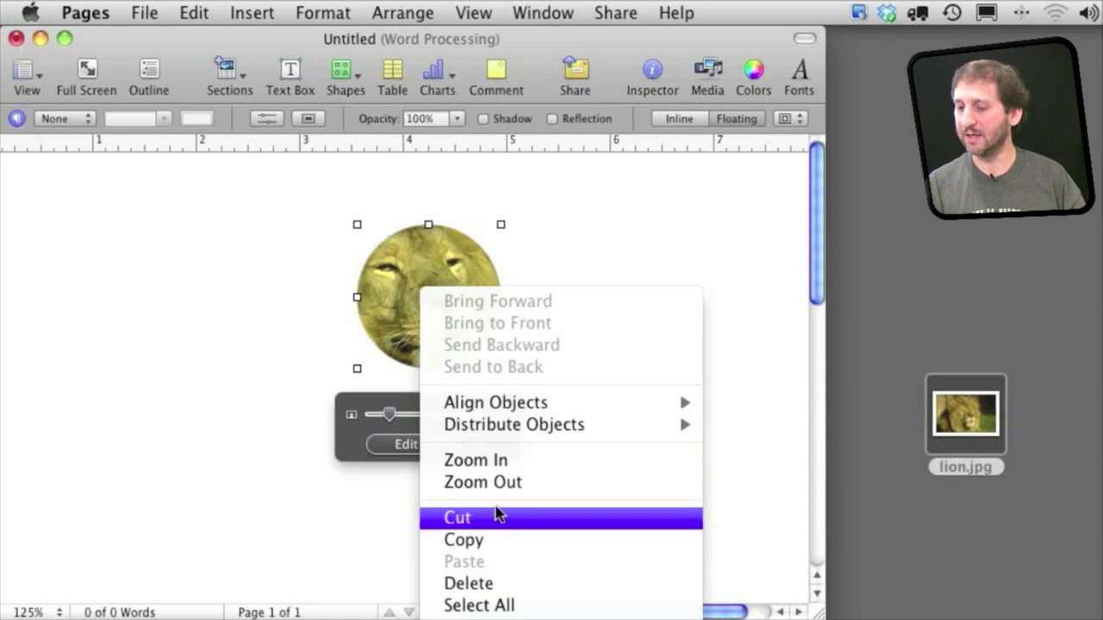
left_click(640, 253)
left_click_drag(408, 285, 408, 209)
right_click(454, 218)
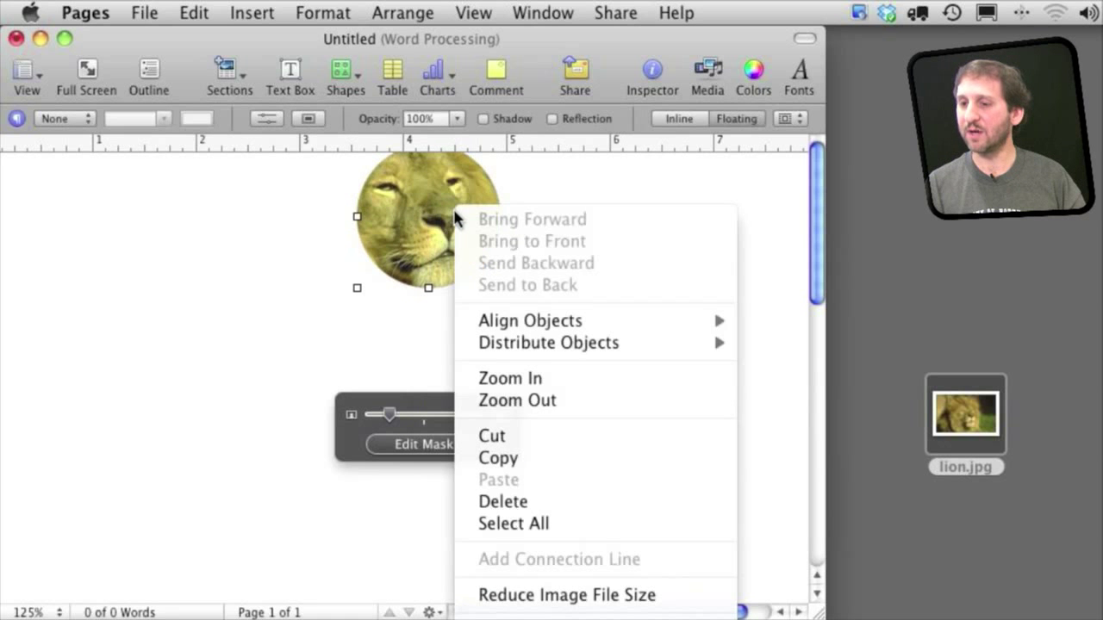
left_click(603, 596)
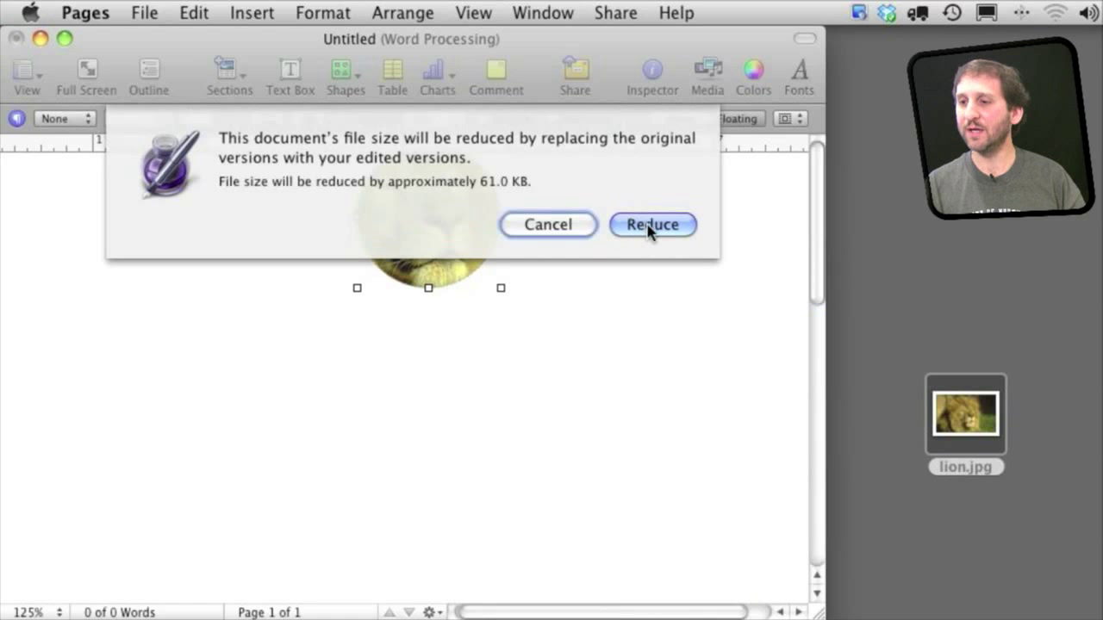
left_click(652, 225)
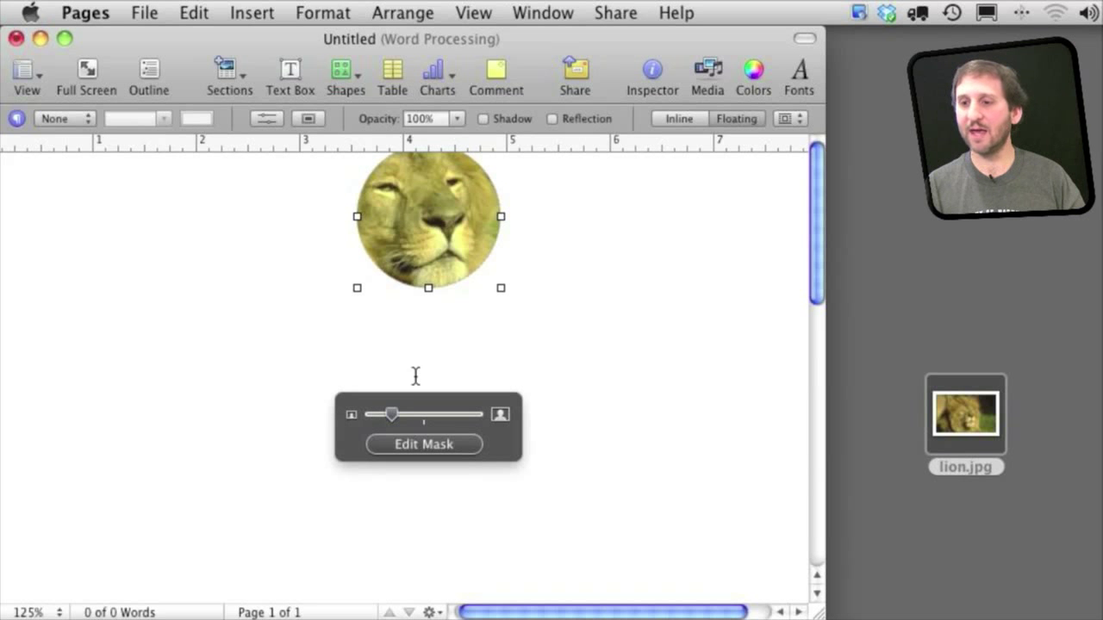
Resize and reposition the photo inside its circular mask, then remove the mask
left_click_drag(394, 417, 325, 413)
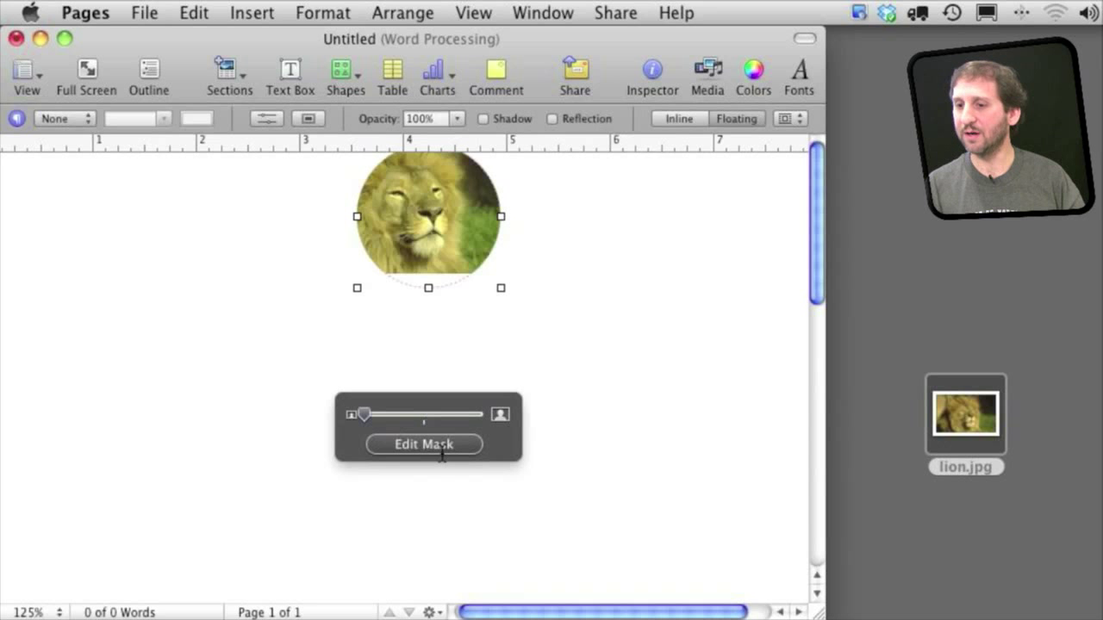
left_click_drag(433, 214, 436, 270)
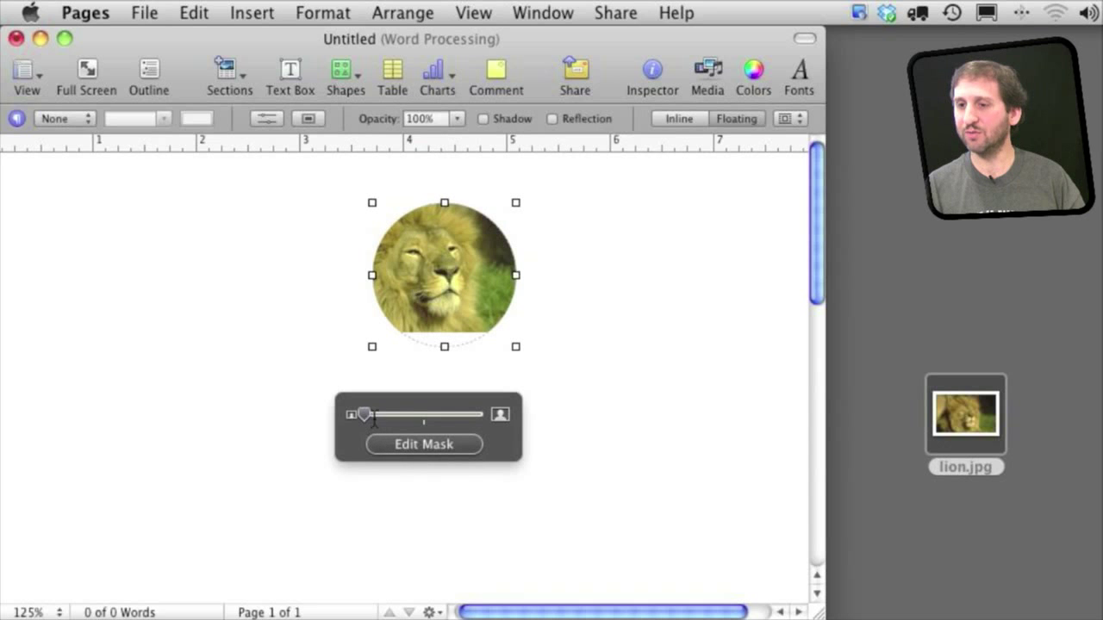
left_click_drag(371, 202, 172, 207)
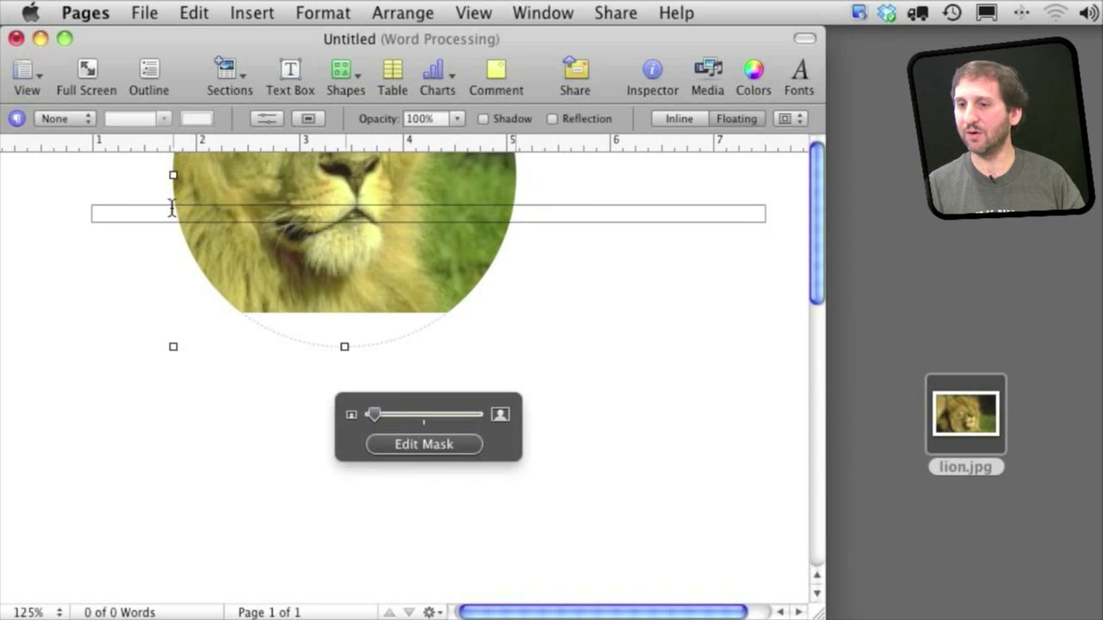
left_click_drag(370, 259, 297, 420)
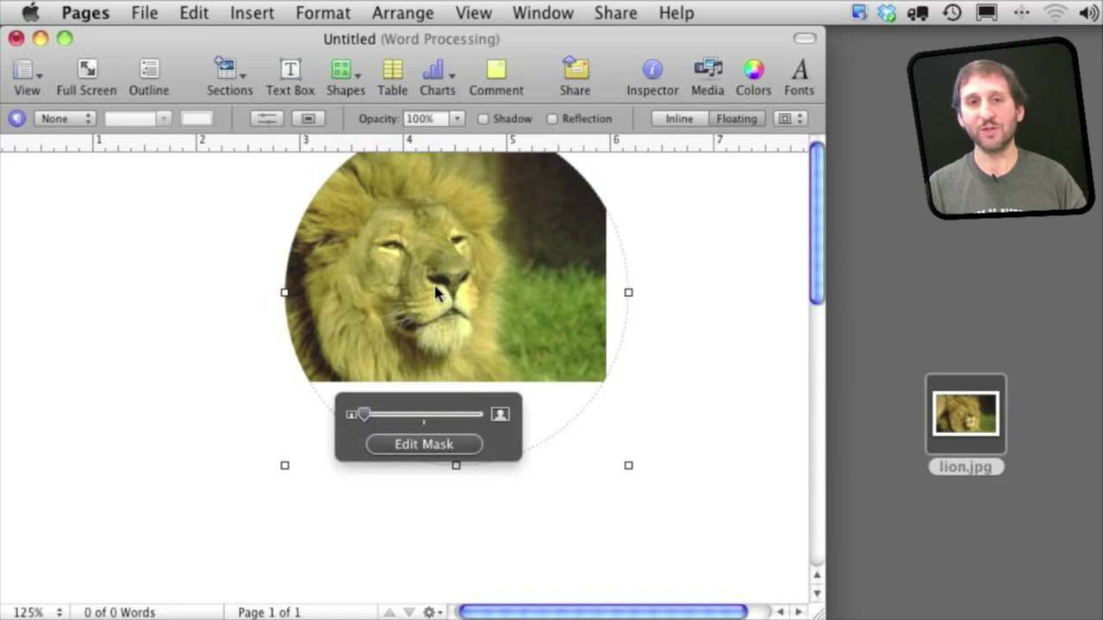
key("super+z")
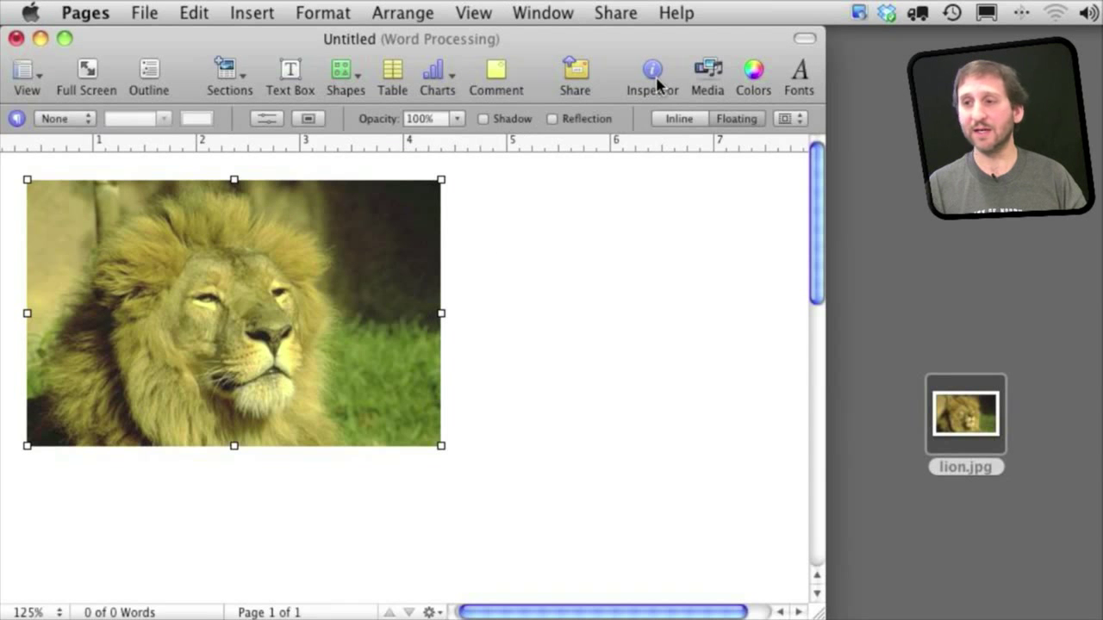
Open Adjust Image and set brightness 43, contrast -34 and tint 38
left_click(543, 13)
mouse_move(474, 13)
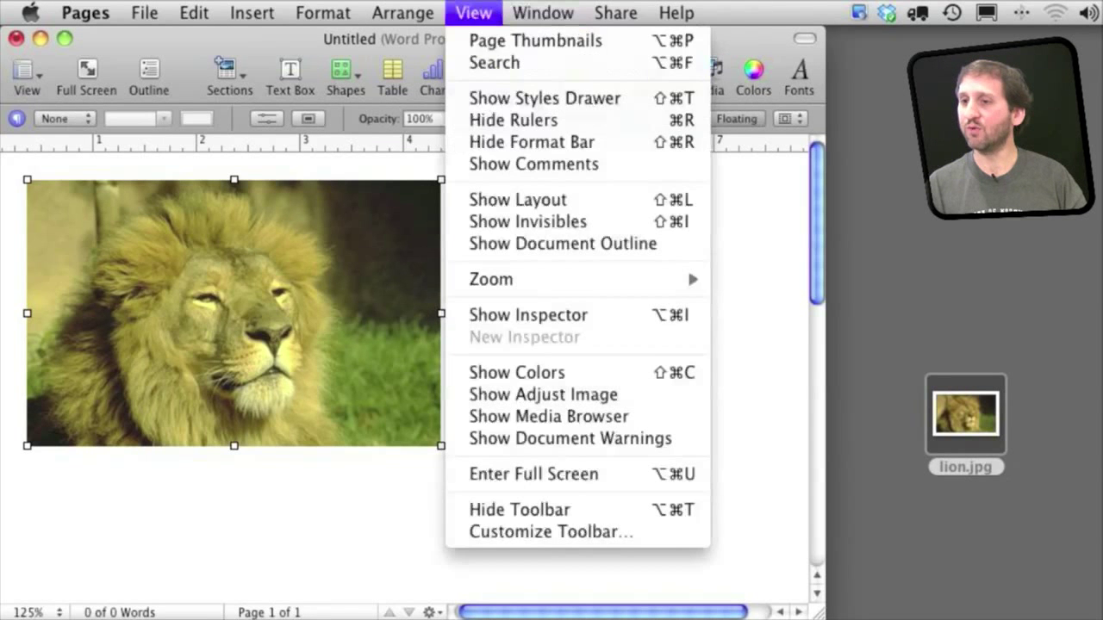
mouse_move(495, 284)
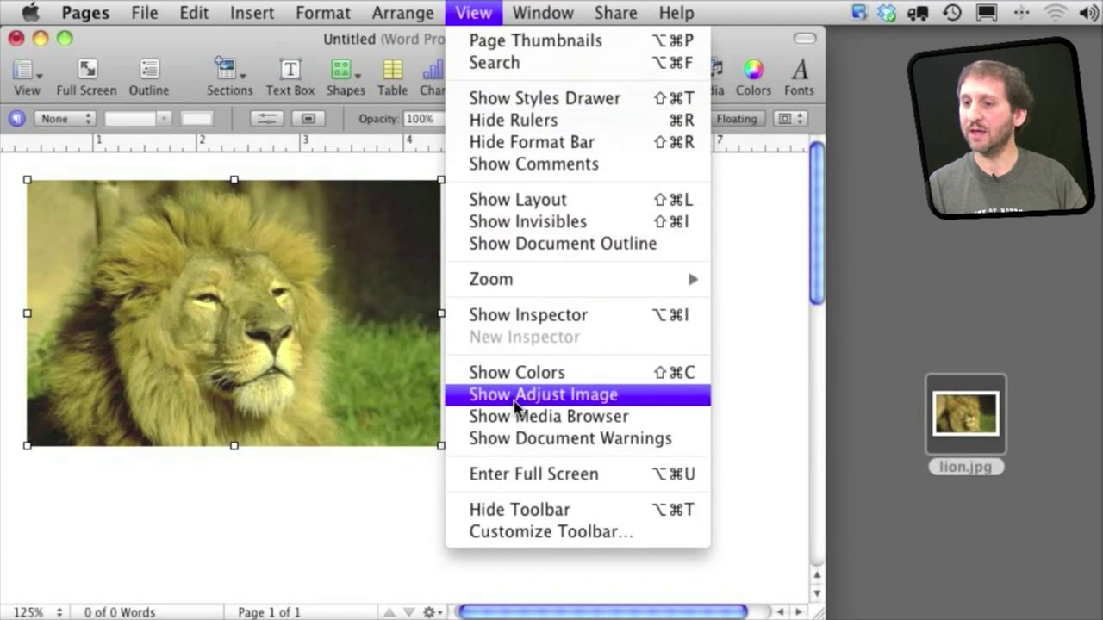
left_click(521, 398)
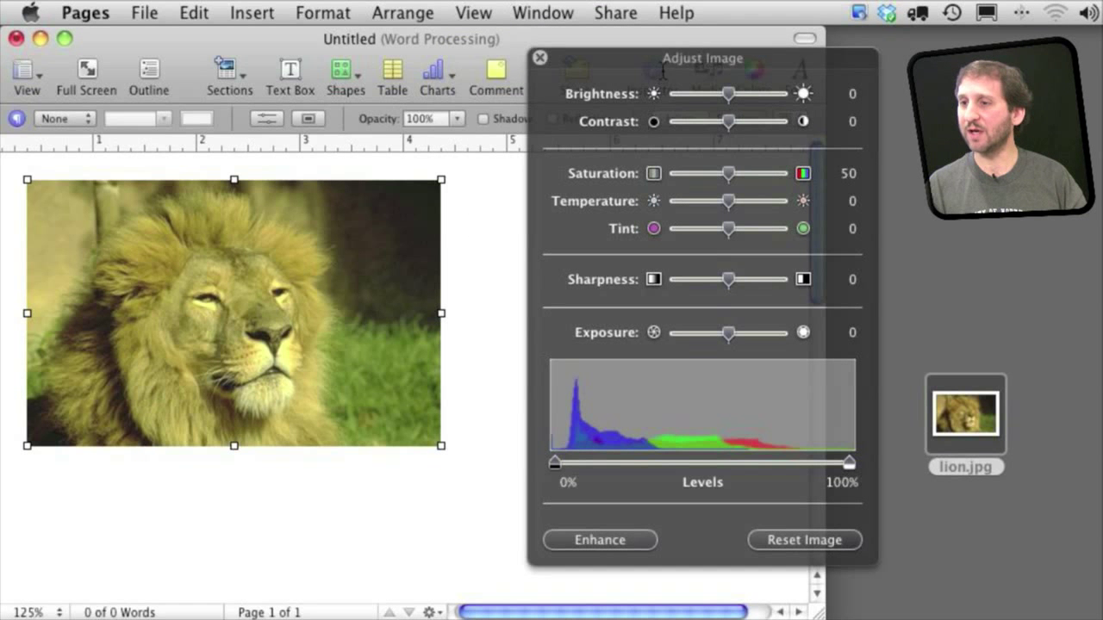
left_click_drag(664, 57, 592, 84)
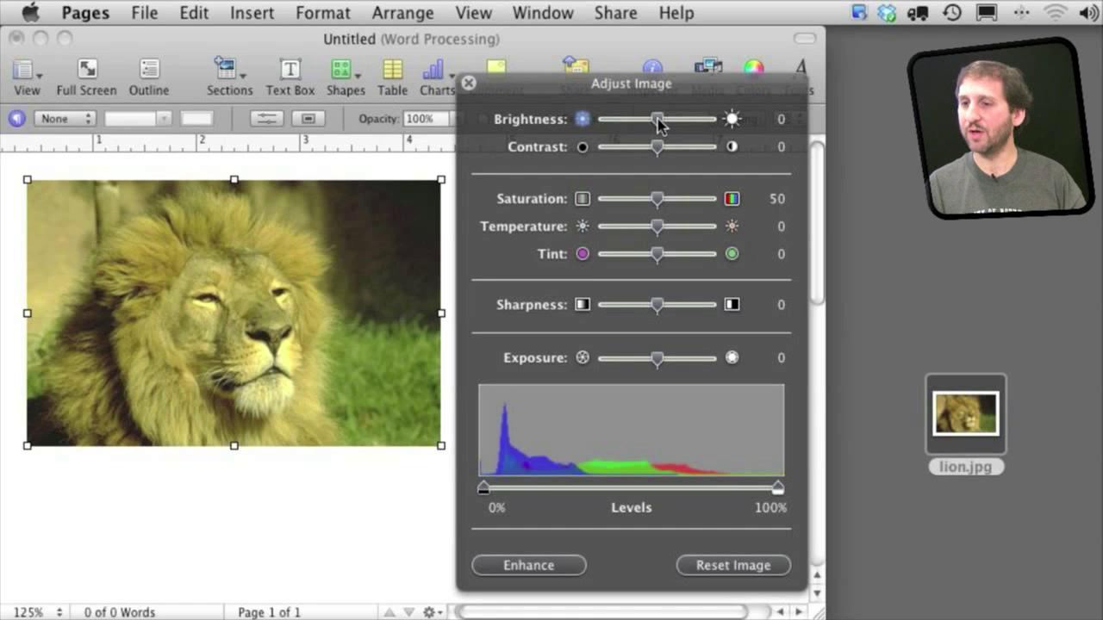
left_click_drag(657, 119, 636, 147)
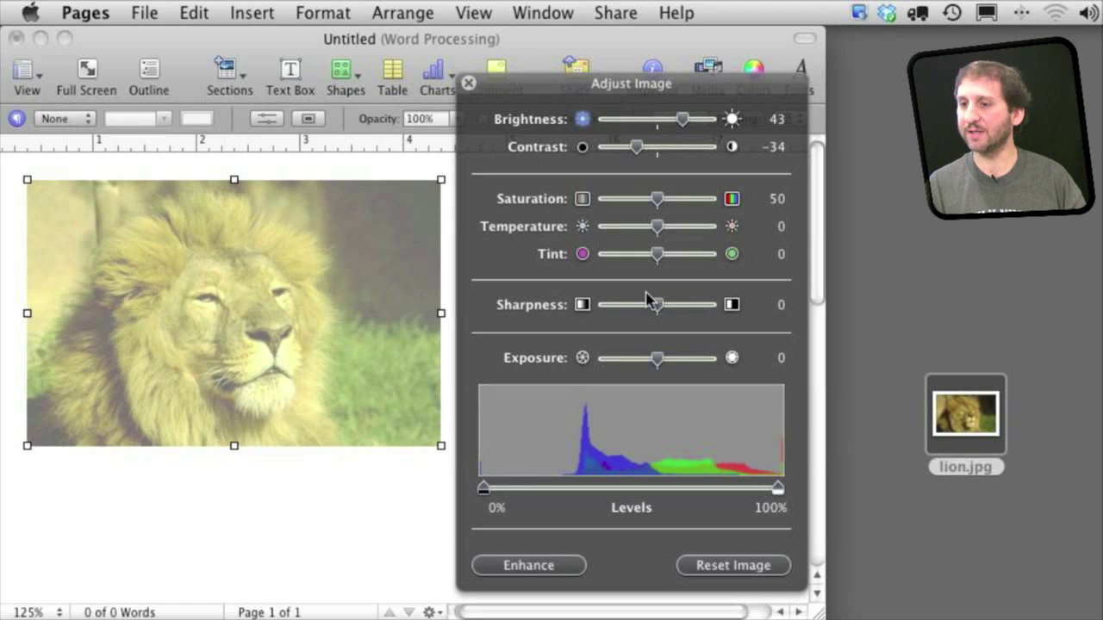
left_click_drag(657, 254, 680, 254)
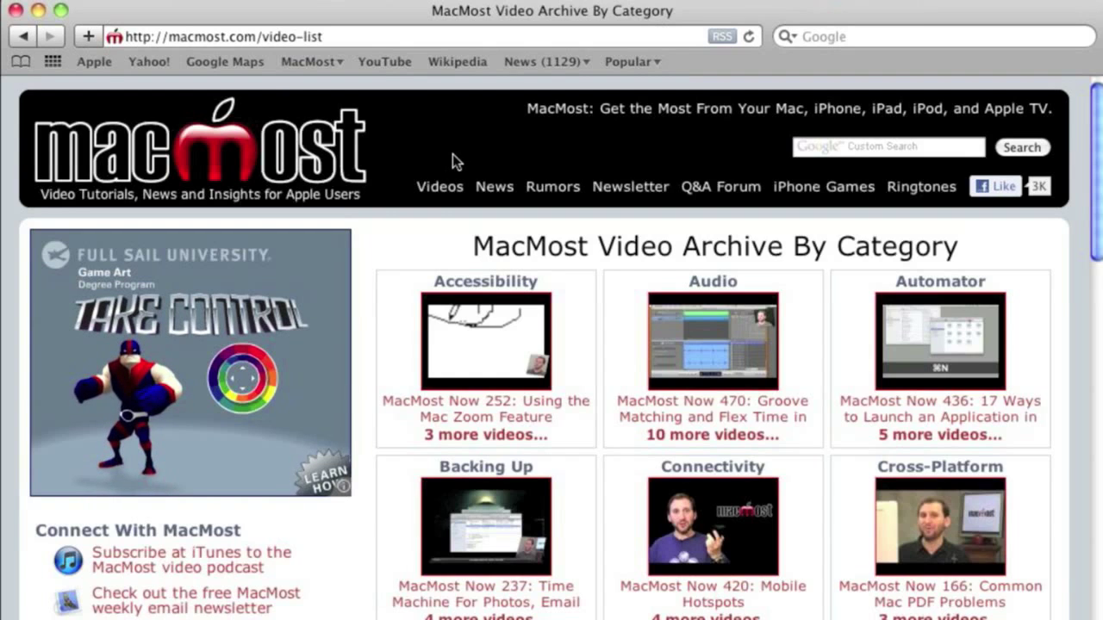
Scroll the MacMost category grid down to the iPhone Apps, iPod and iWork categories
scroll(1097, 229, "down", 10)
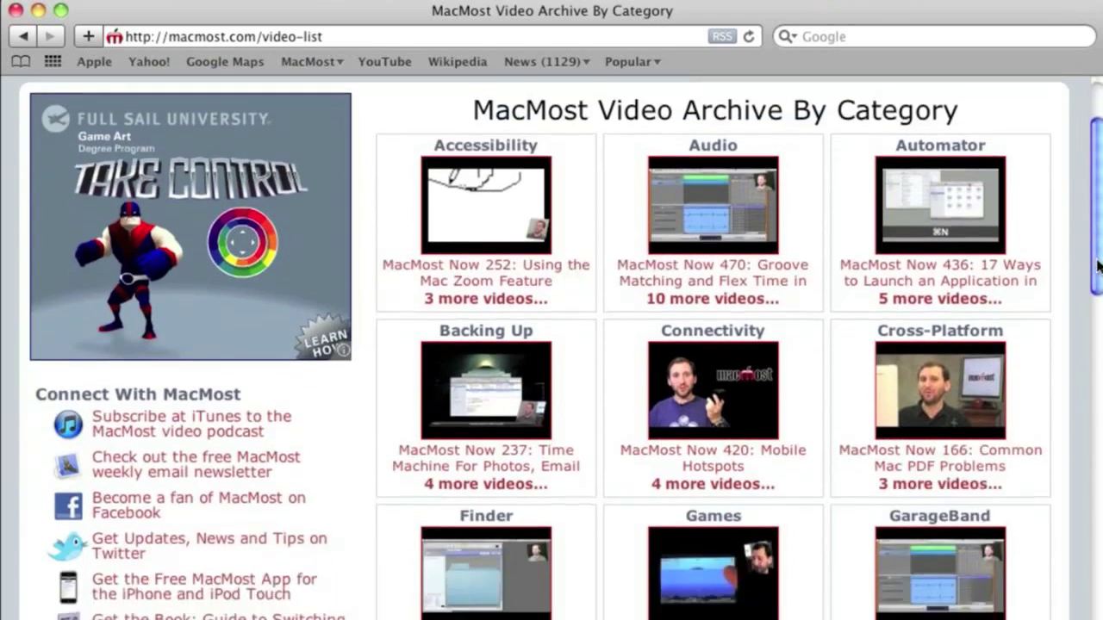
scroll(551, 347, "down", 5)
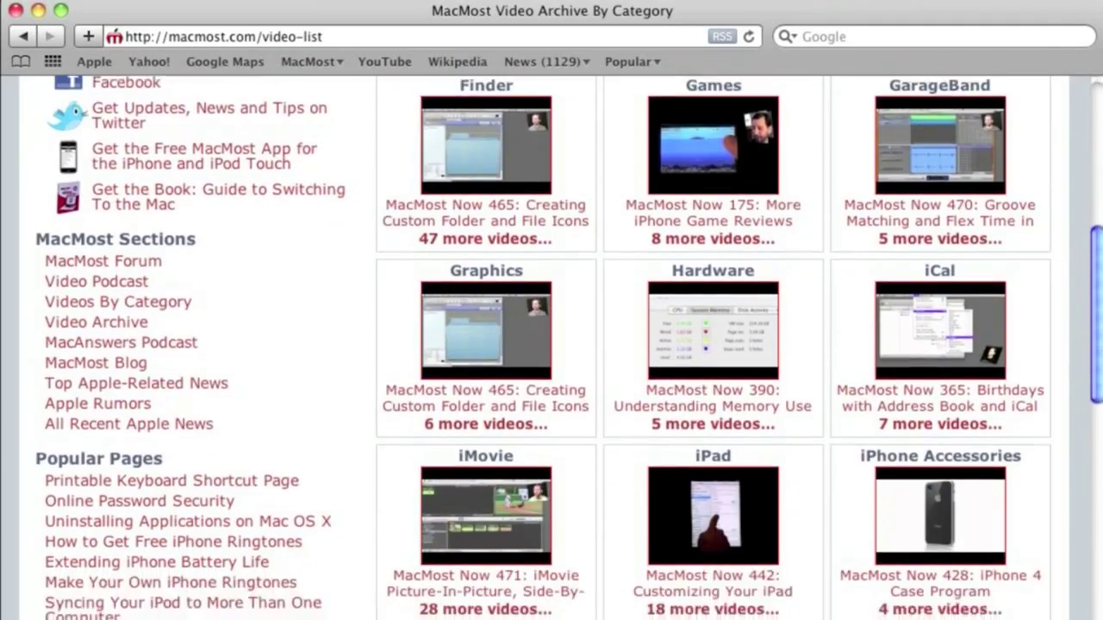
scroll(551, 347, "down", 7)
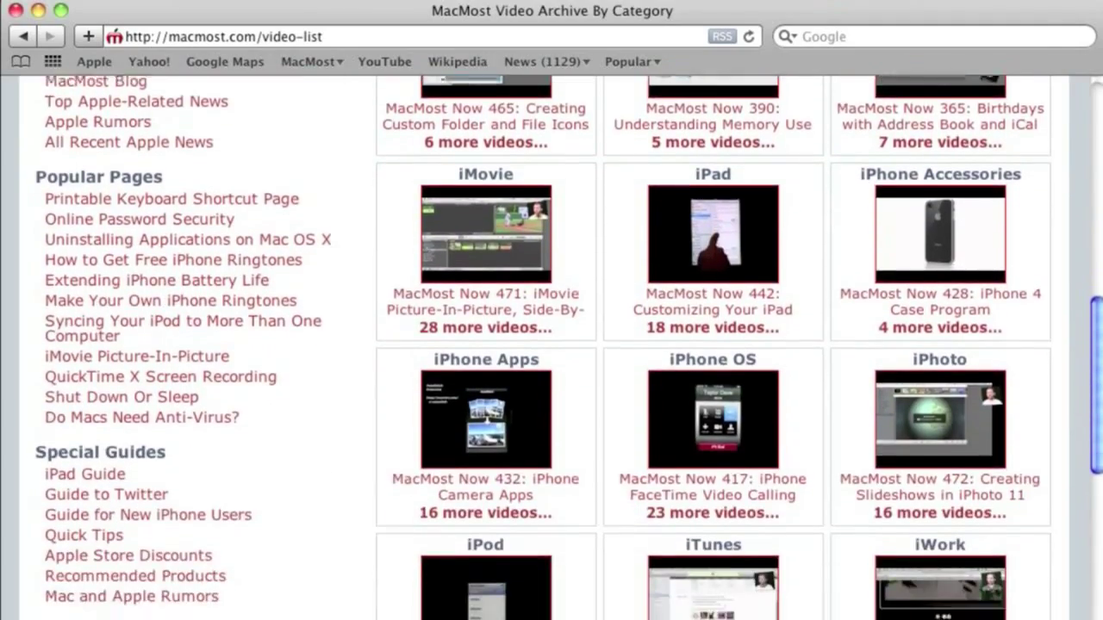